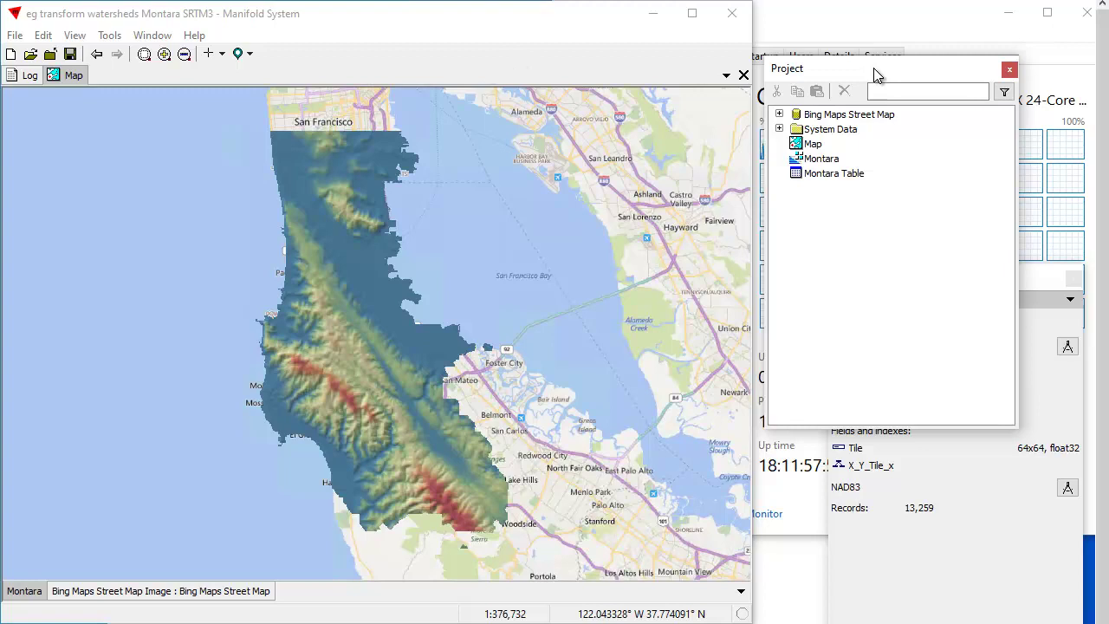
# Drag the Project and Contents panes over the map, check the CPU monitor, then move them back off
pyautogui.moveTo(875, 74); pyautogui.dragTo(678, 170)
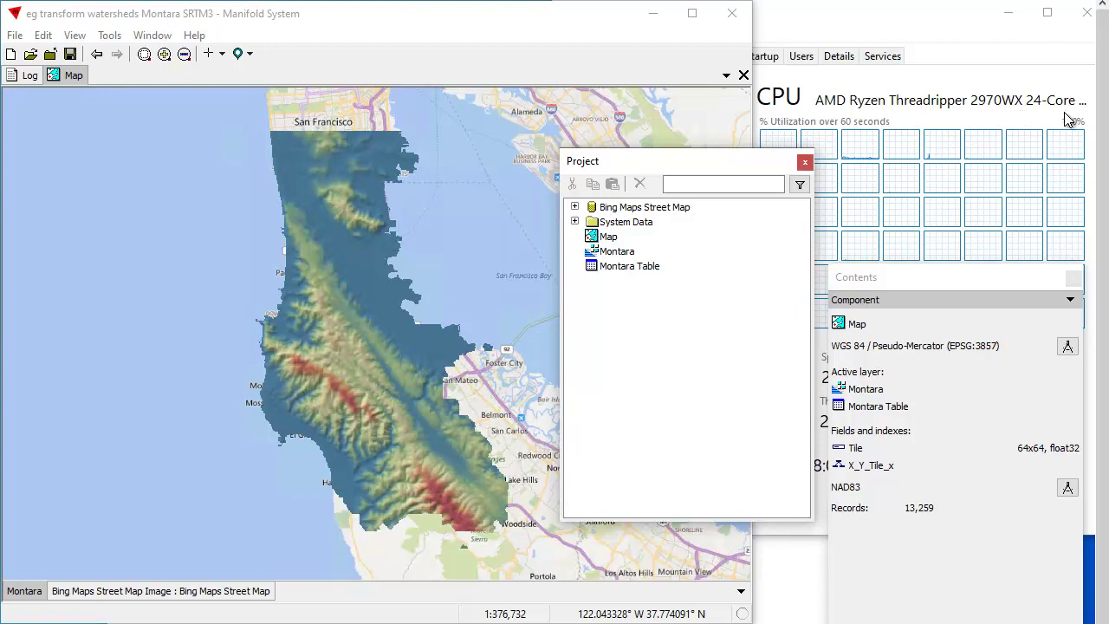
pyautogui.moveTo(686, 166); pyautogui.dragTo(229, 149)
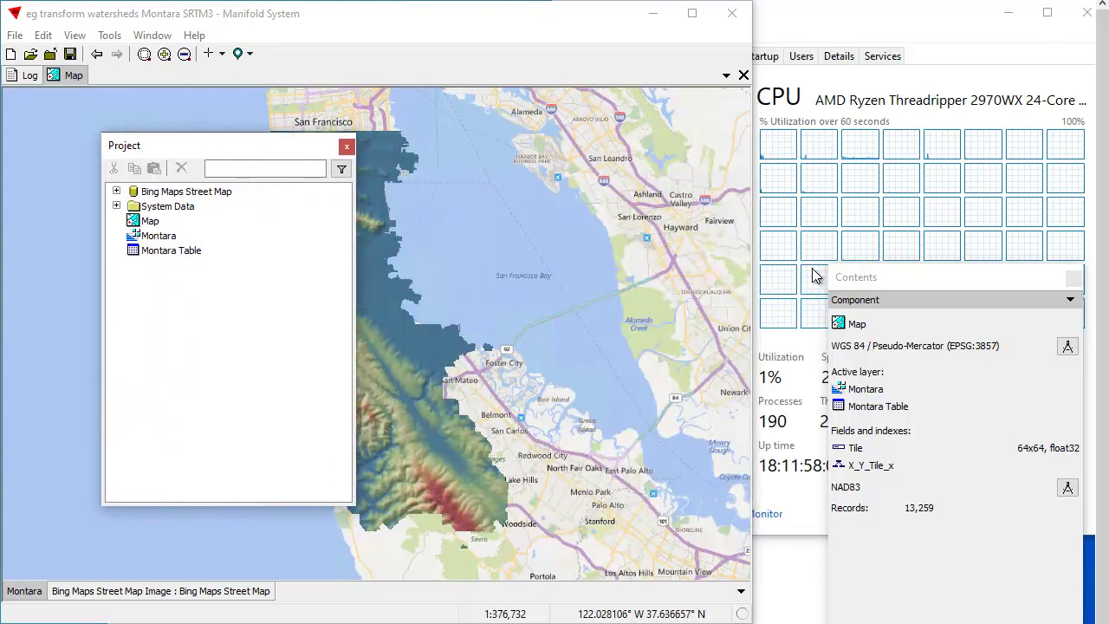
pyautogui.moveTo(934, 278); pyautogui.dragTo(539, 208)
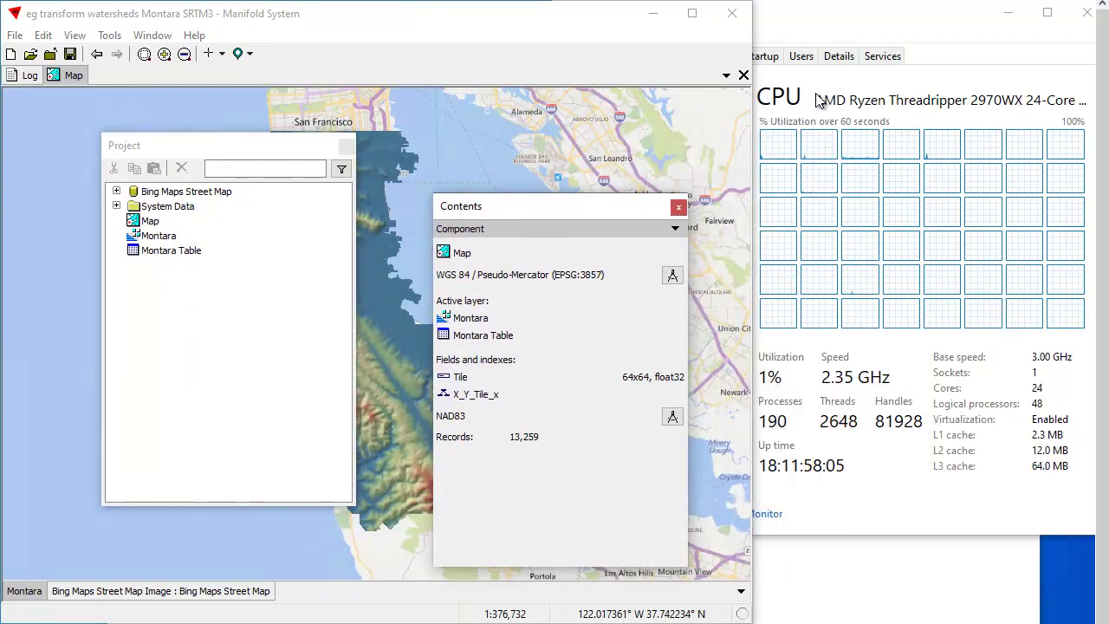
pyautogui.click(845, 28)
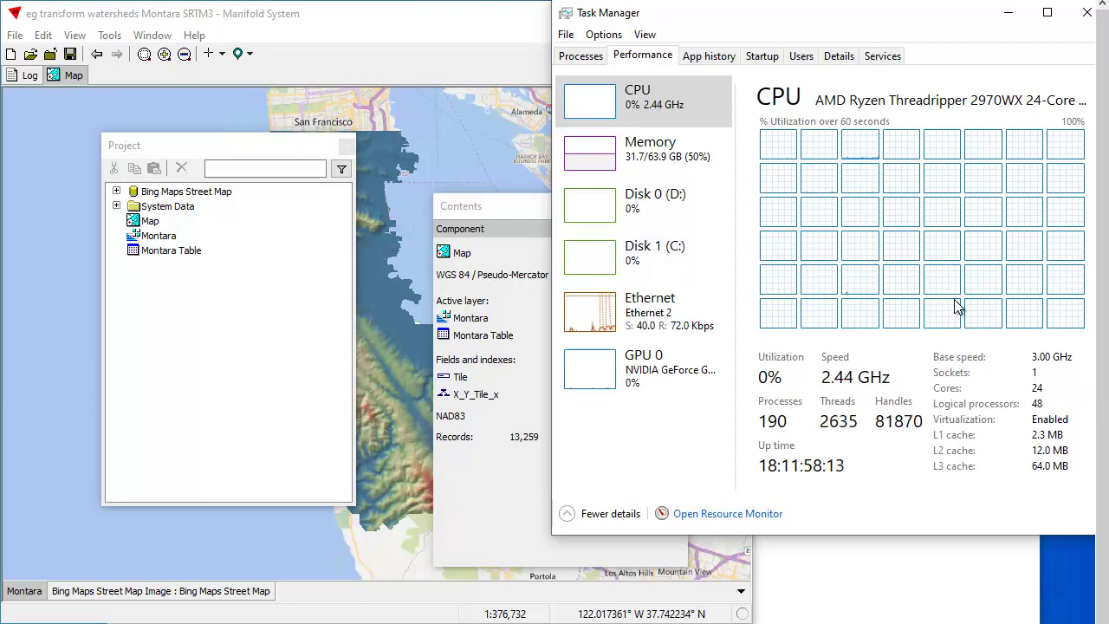
pyautogui.click(520, 208)
pyautogui.moveTo(503, 207); pyautogui.dragTo(887, 260)
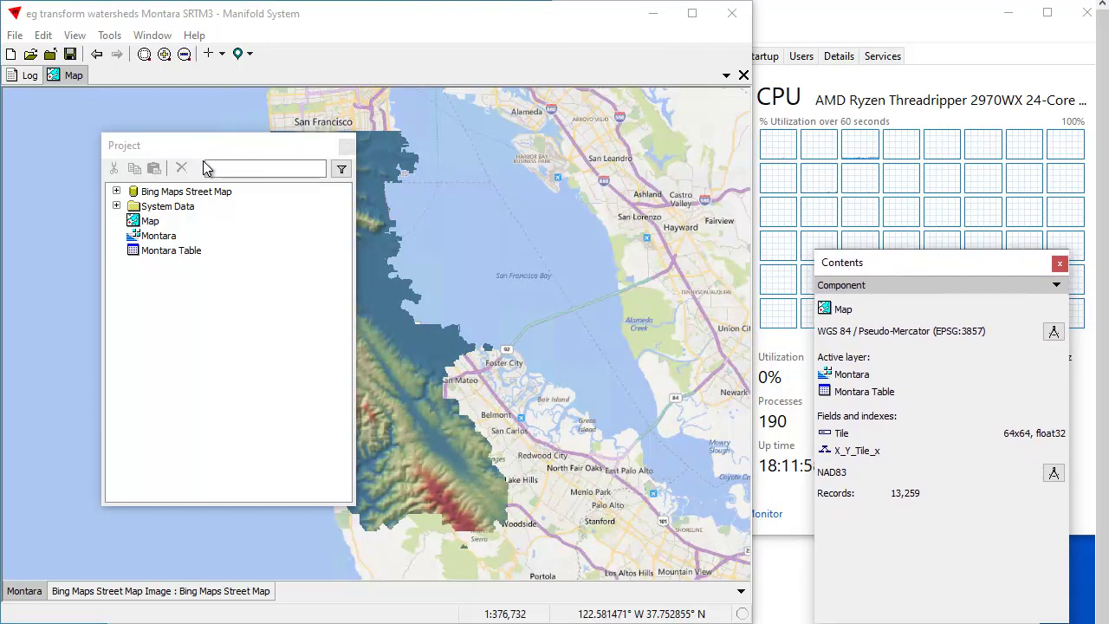
pyautogui.moveTo(221, 148); pyautogui.dragTo(836, 80)
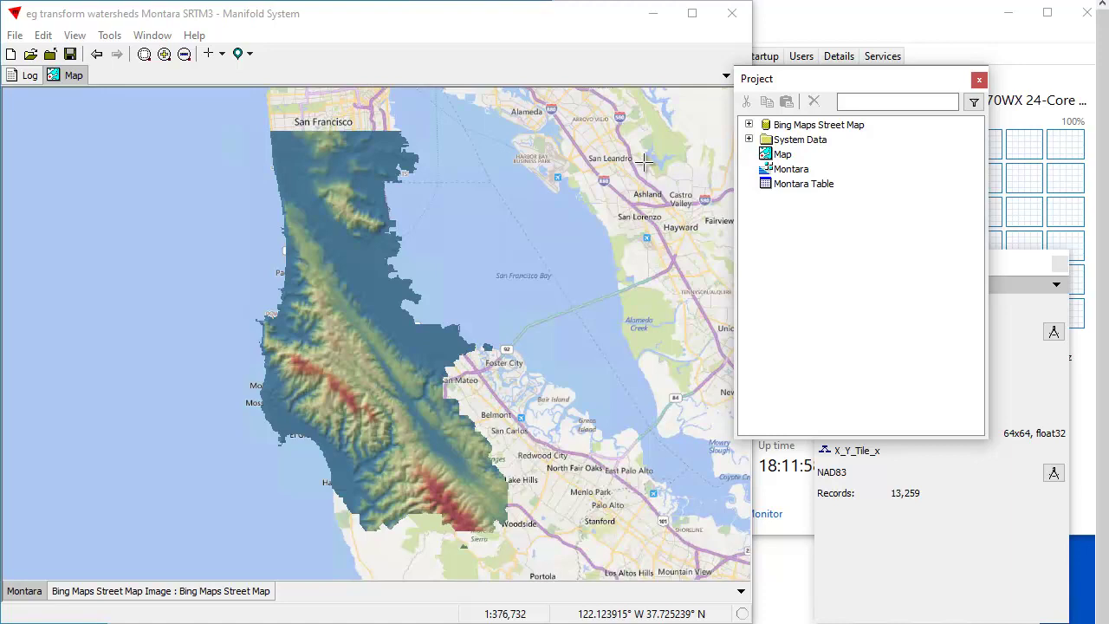
pyautogui.click(559, 35)
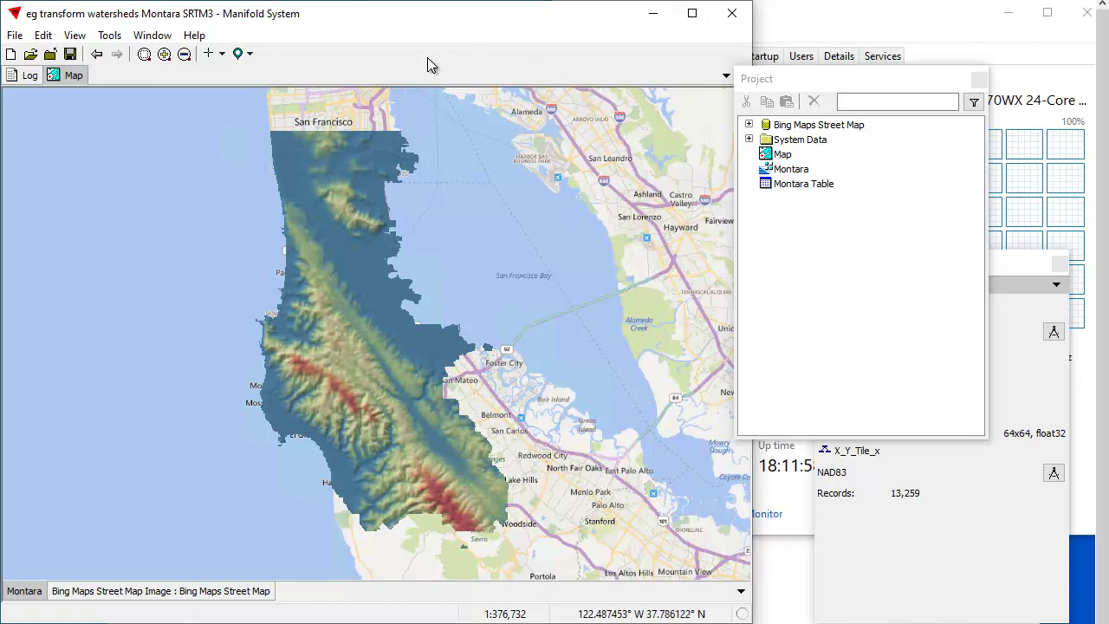
# Bring both panes over the map again, glance at the CPU monitor, and clear them off rightward
pyautogui.moveTo(823, 78); pyautogui.dragTo(298, 132)
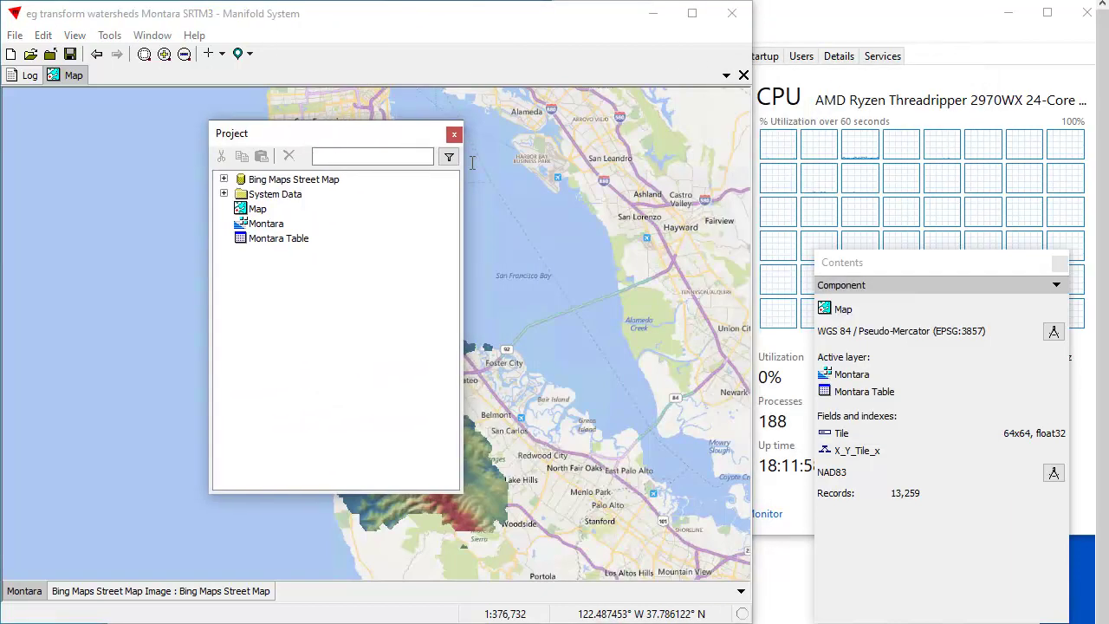
pyautogui.click(920, 263)
pyautogui.moveTo(920, 263); pyautogui.dragTo(608, 268)
pyautogui.click(873, 49)
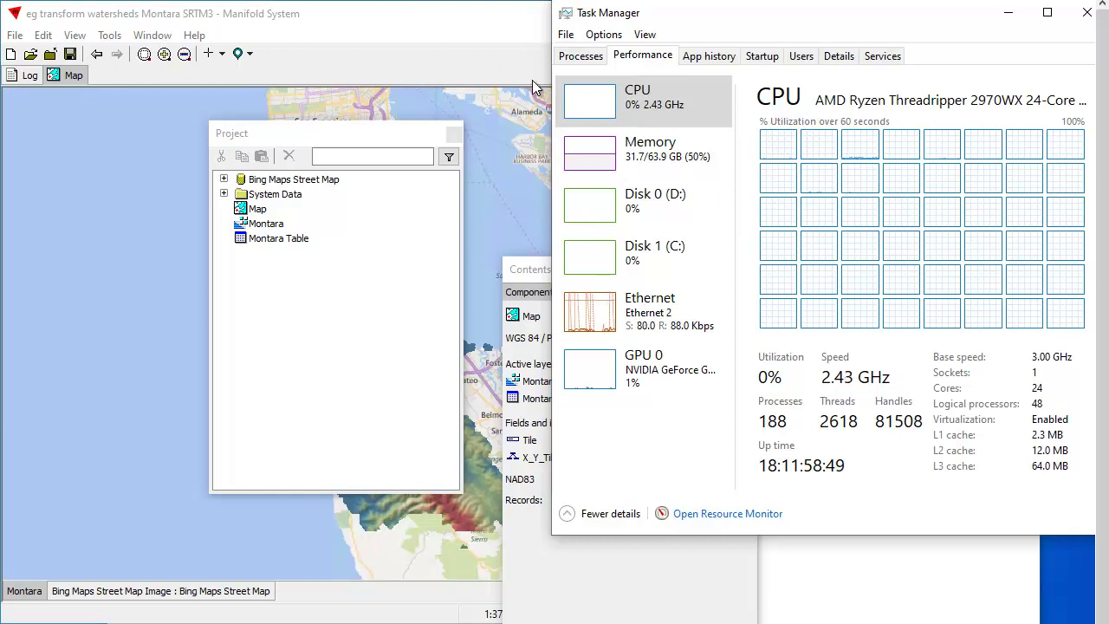
pyautogui.click(509, 33)
pyautogui.moveTo(637, 273); pyautogui.dragTo(949, 244)
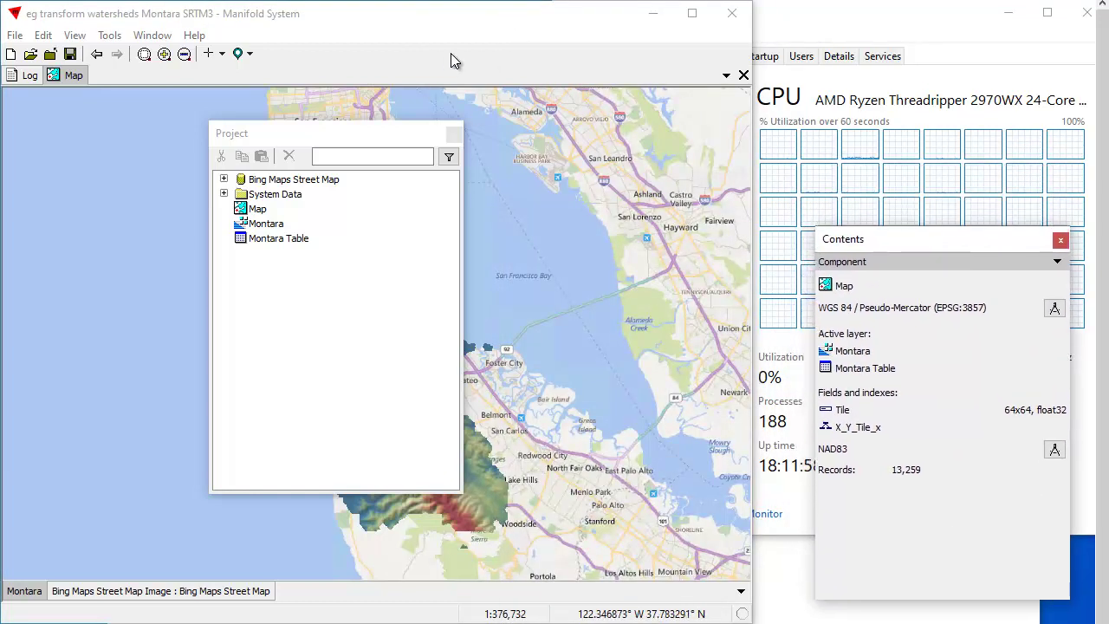
pyautogui.moveTo(359, 141); pyautogui.dragTo(923, 76)
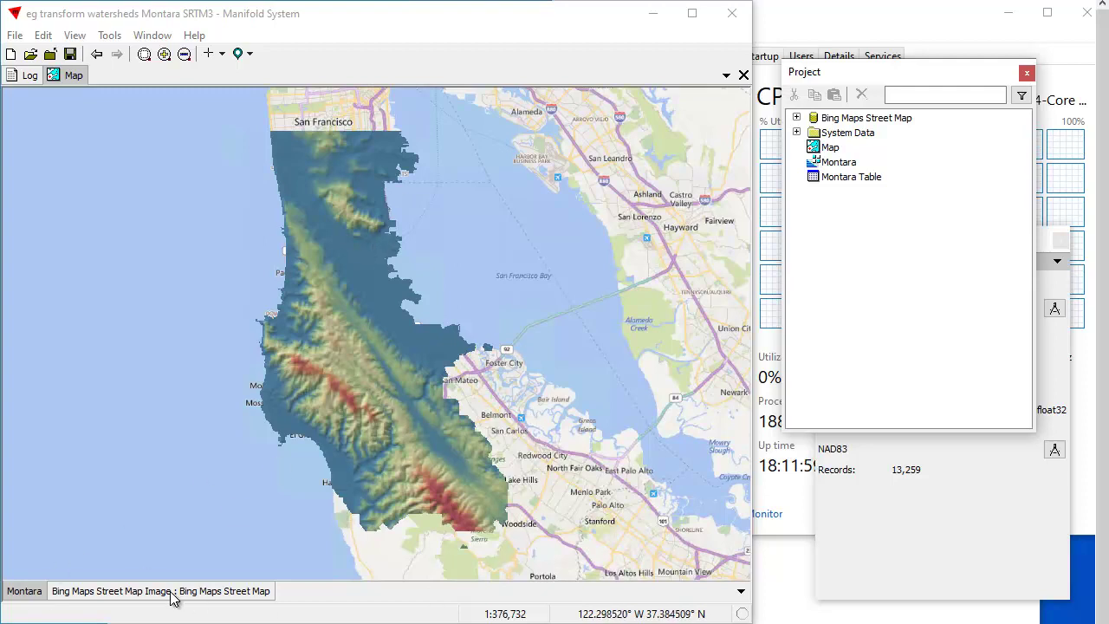
# Toggle the Montara terrain layer and the Bing street basemap layer off and back on
pyautogui.click(23, 593)
pyautogui.click(23, 593)
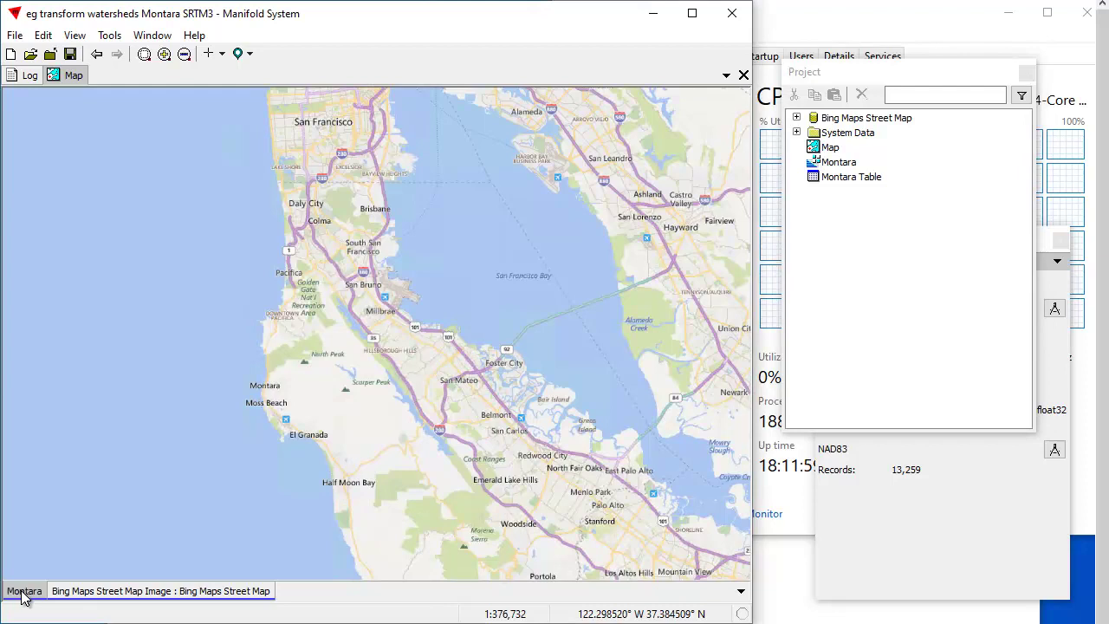
pyautogui.click(22, 592)
pyautogui.click(148, 594)
pyautogui.click(147, 594)
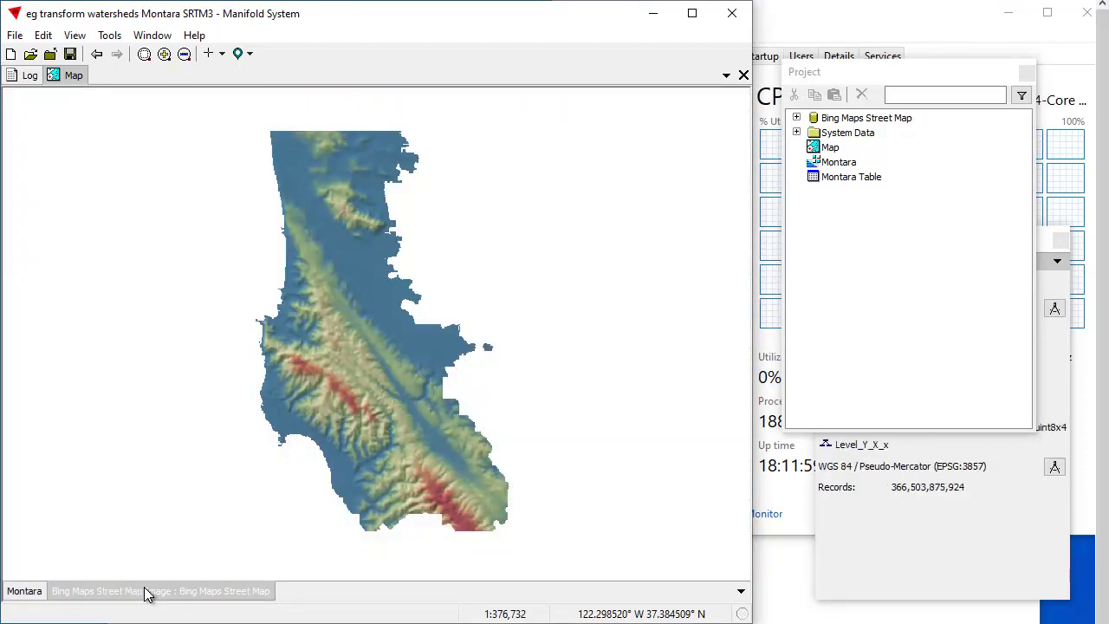
pyautogui.click(145, 593)
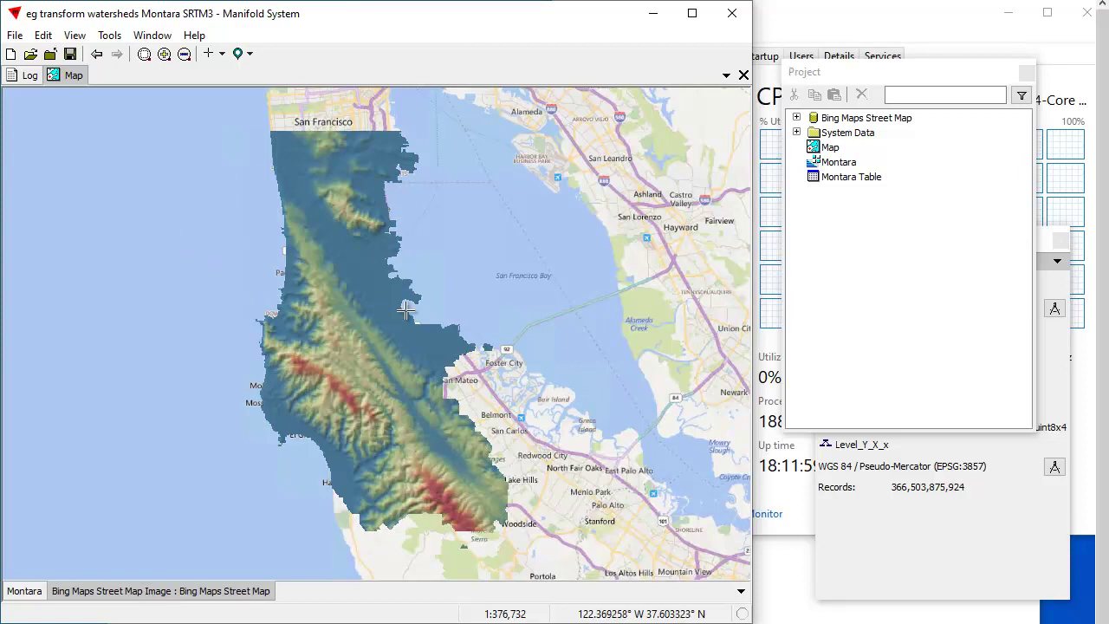
# Zoom out, recentre the terrain, toggle the Montara layer, and zoom back in on the red ridges
pyautogui.scroll(-2, 406, 310)
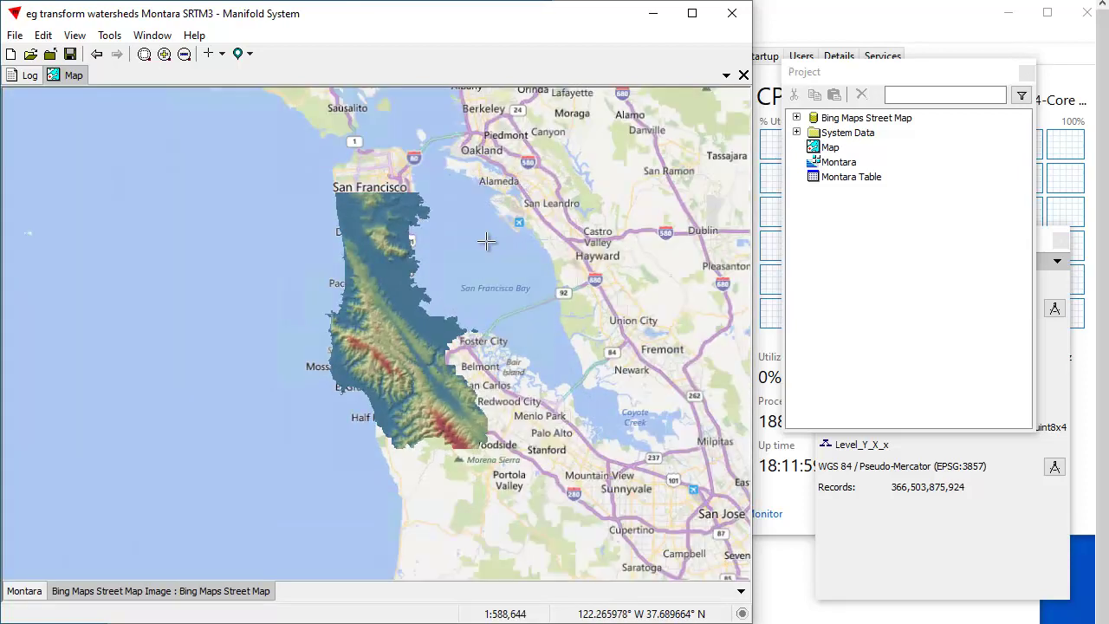
pyautogui.moveTo(486, 242); pyautogui.dragTo(438, 272)
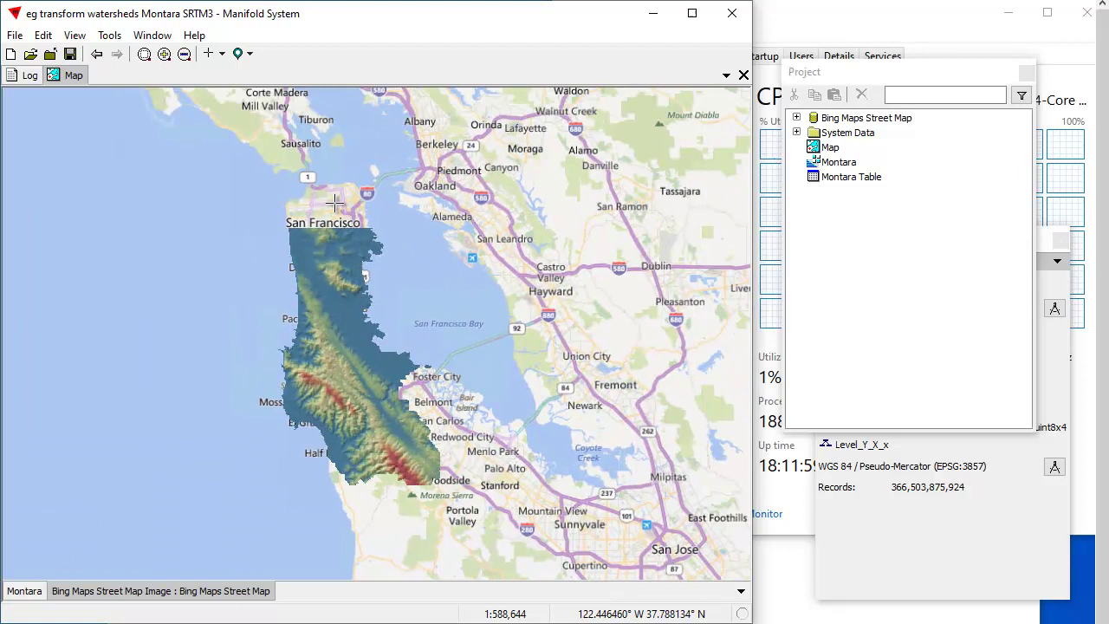
pyautogui.click(31, 594)
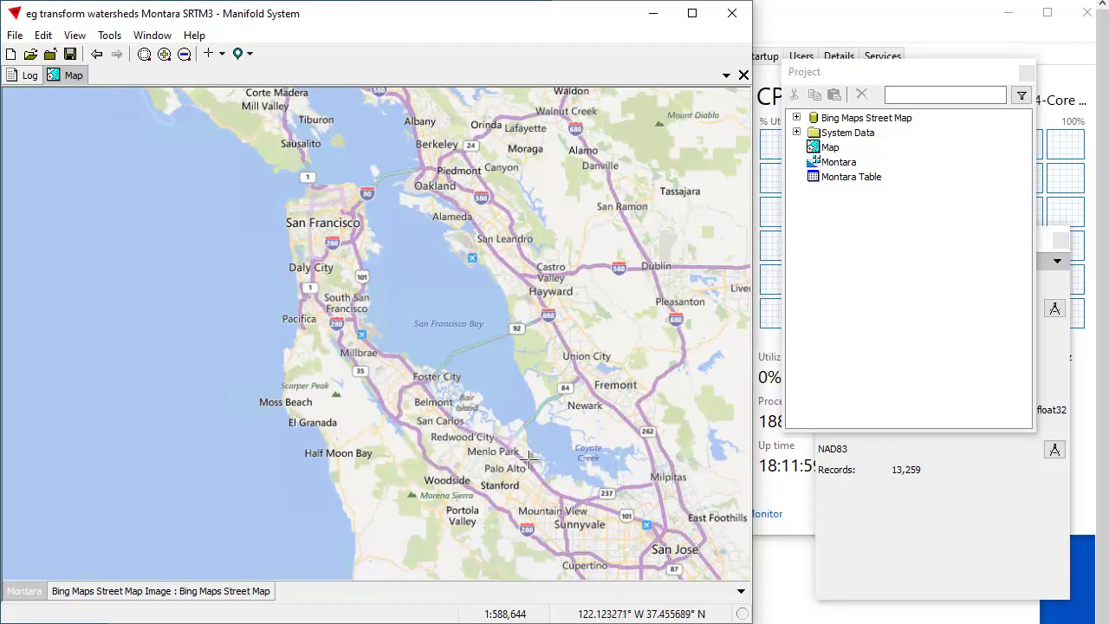
pyautogui.click(26, 591)
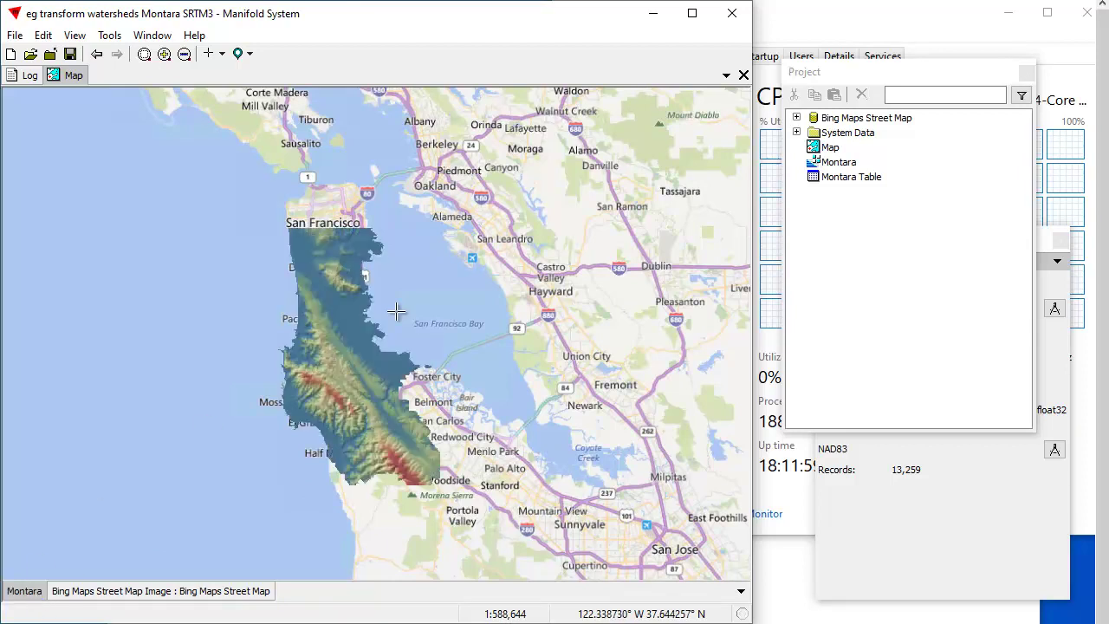
pyautogui.scroll(3, 392, 424)
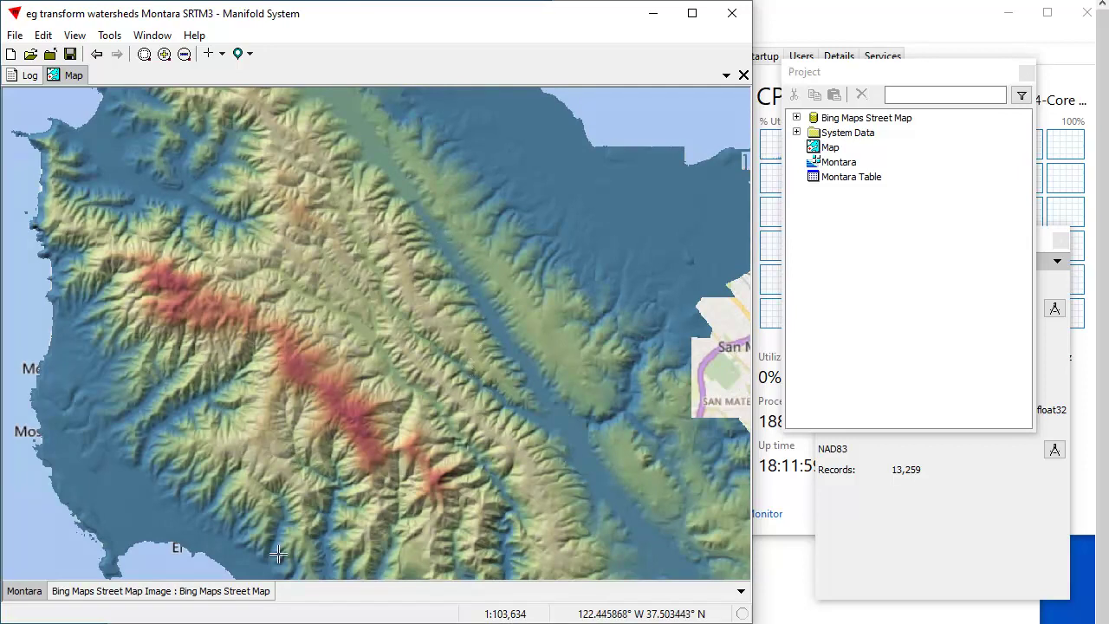
# Hide the street basemap behind the terrain and make the Montara layer active again
pyautogui.click(210, 595)
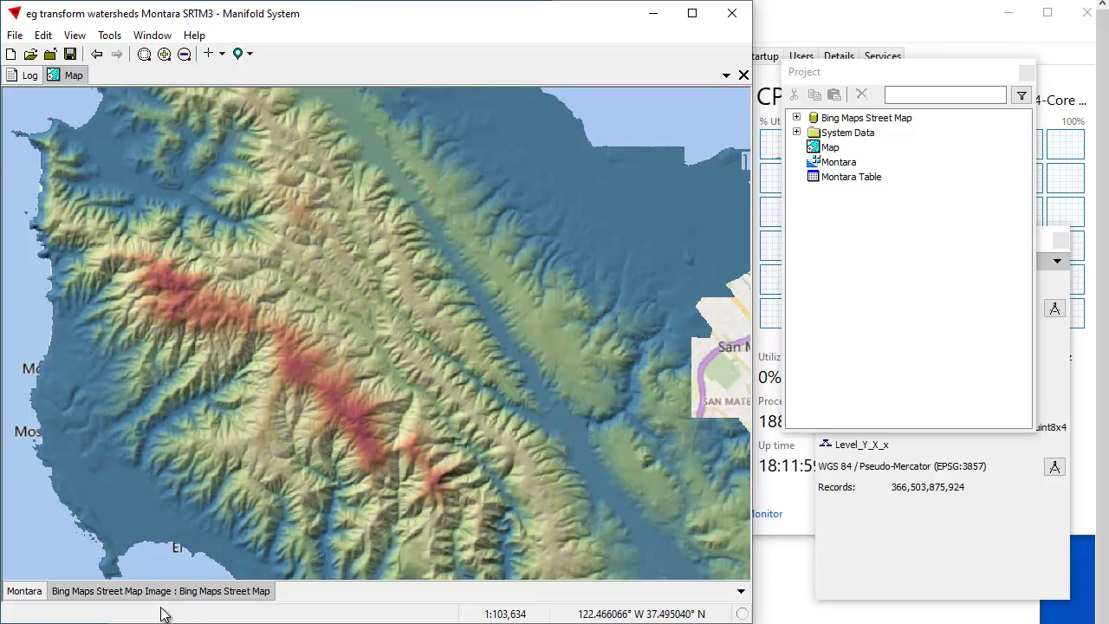
pyautogui.keyDown('shift'); pyautogui.click(169, 596); pyautogui.keyUp('shift')
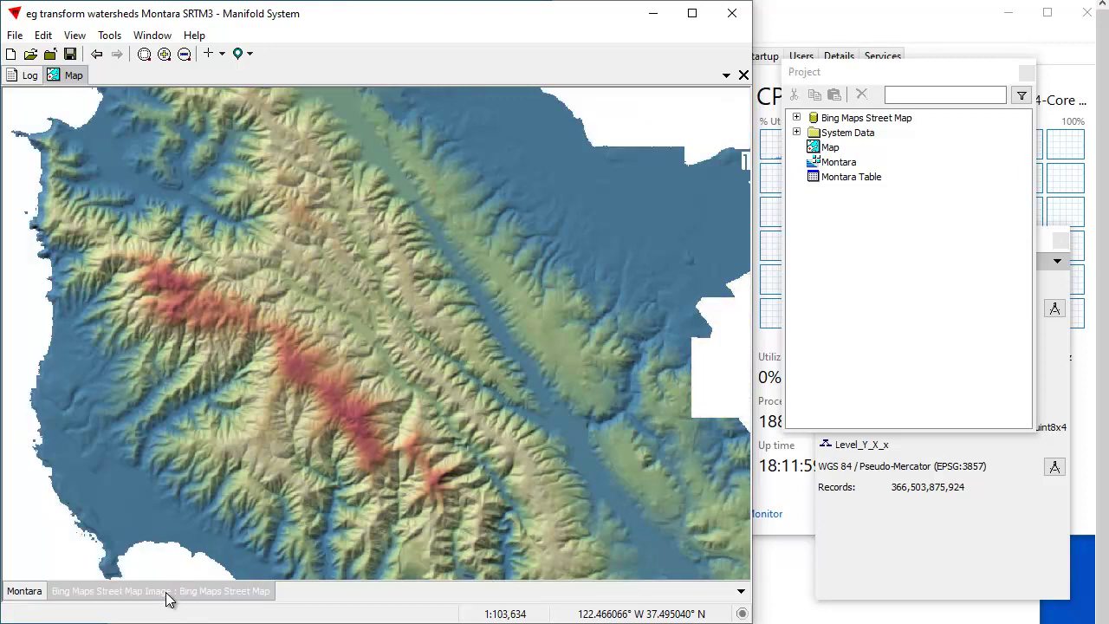
pyautogui.click(26, 595)
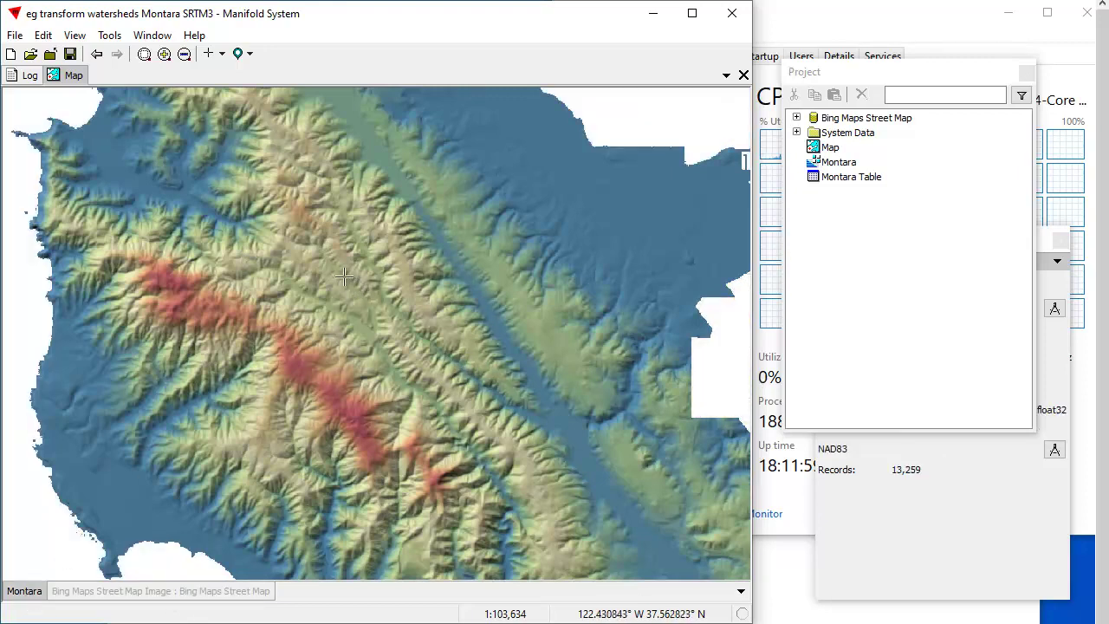
# Zoom into the terrain and pan until the diagonal valley sits in the centre
pyautogui.moveTo(345, 279); pyautogui.dragTo(500, 389)
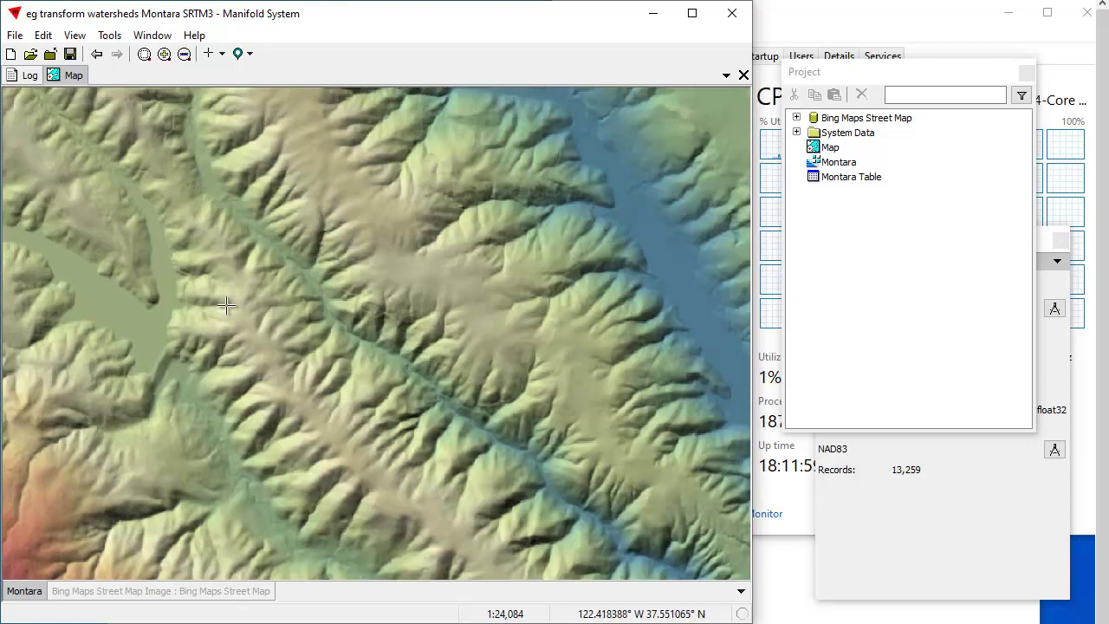
pyautogui.moveTo(424, 271); pyautogui.dragTo(500, 336)
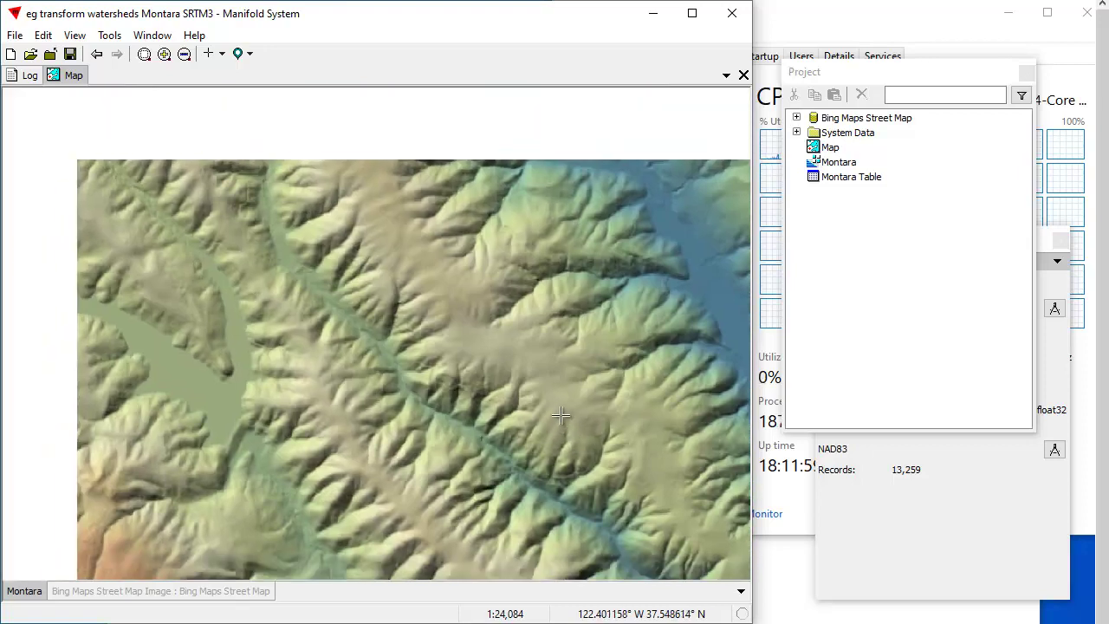
pyautogui.moveTo(144, 155); pyautogui.dragTo(460, 374)
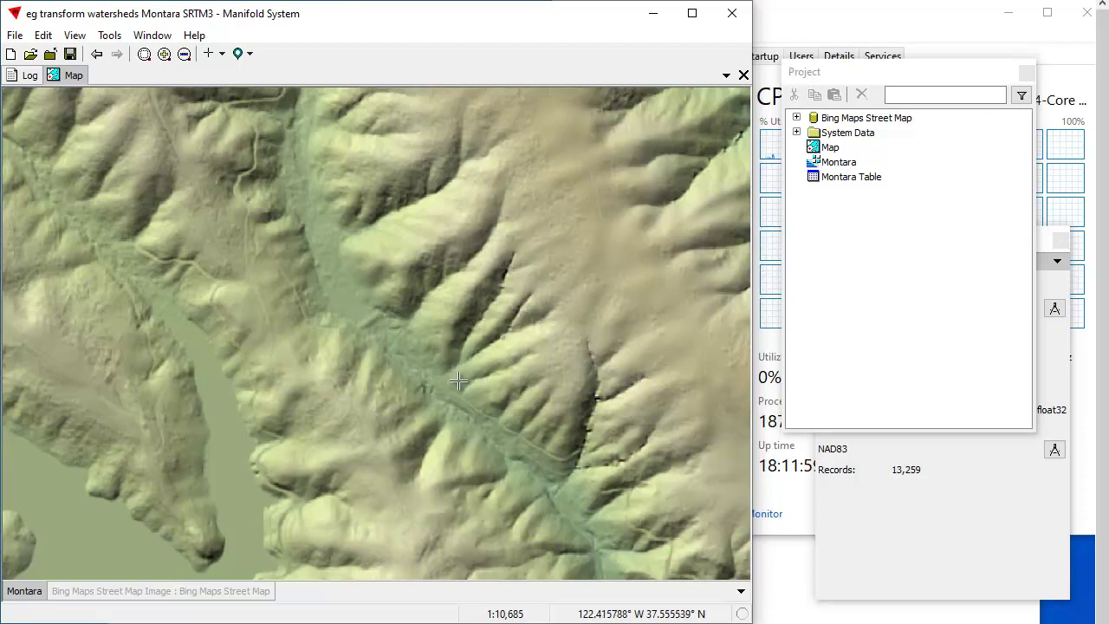
pyautogui.moveTo(398, 473); pyautogui.dragTo(339, 364)
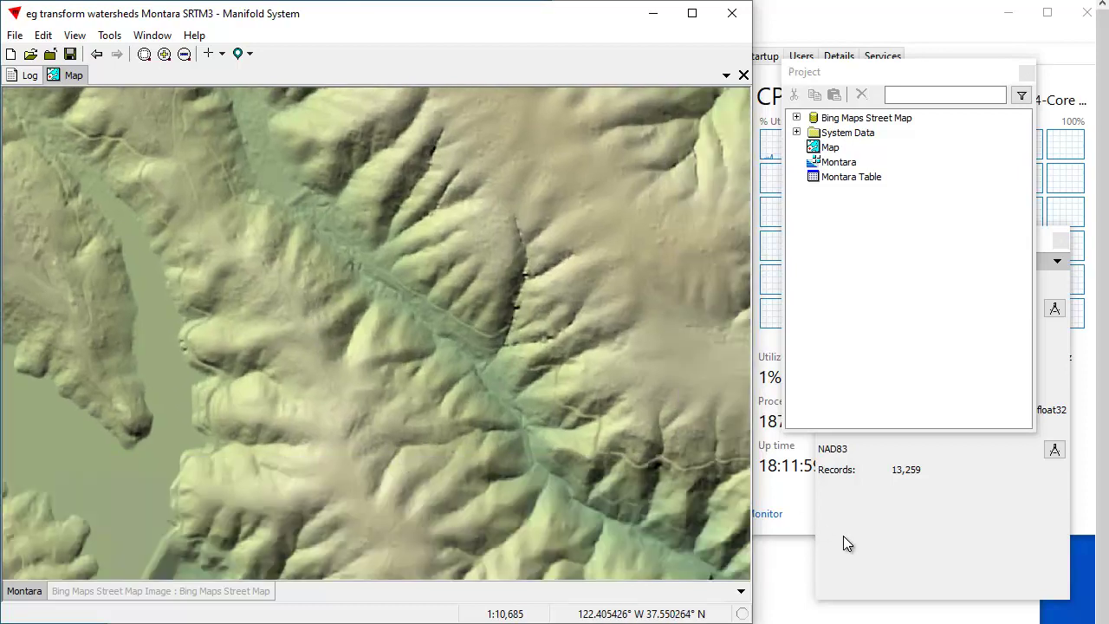
pyautogui.click(883, 519)
pyautogui.moveTo(920, 237); pyautogui.dragTo(927, 194)
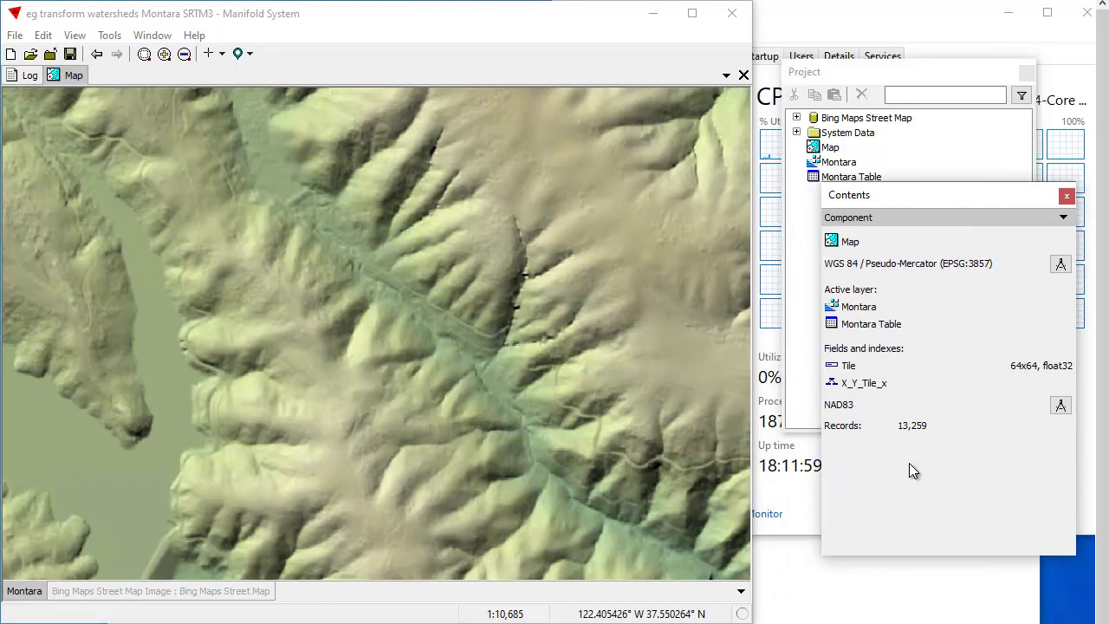
pyautogui.click(1060, 404)
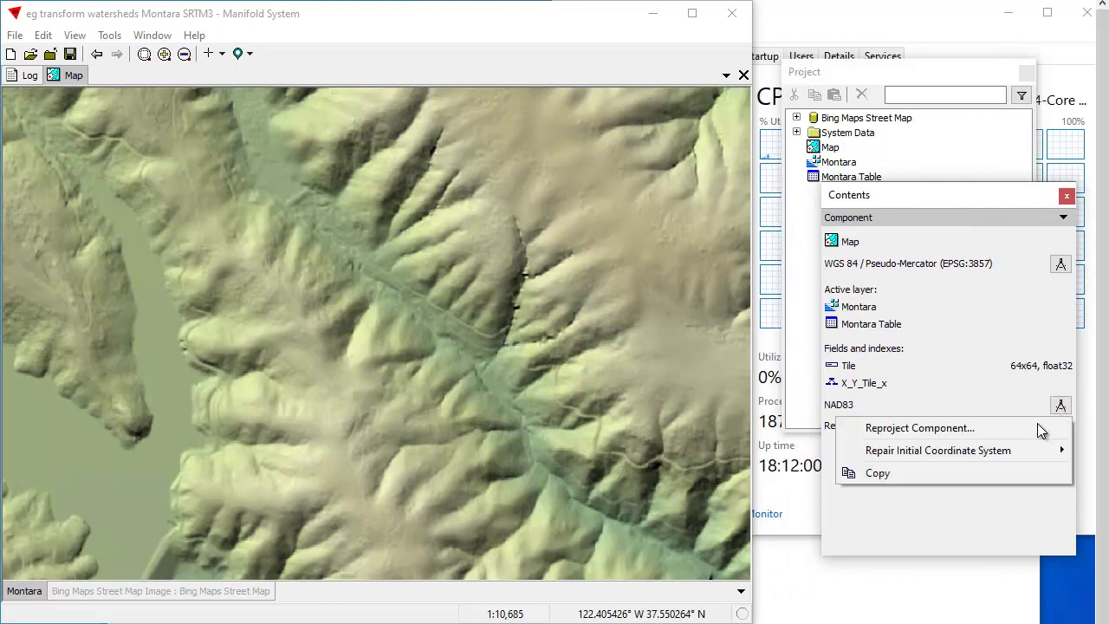
pyautogui.click(928, 425)
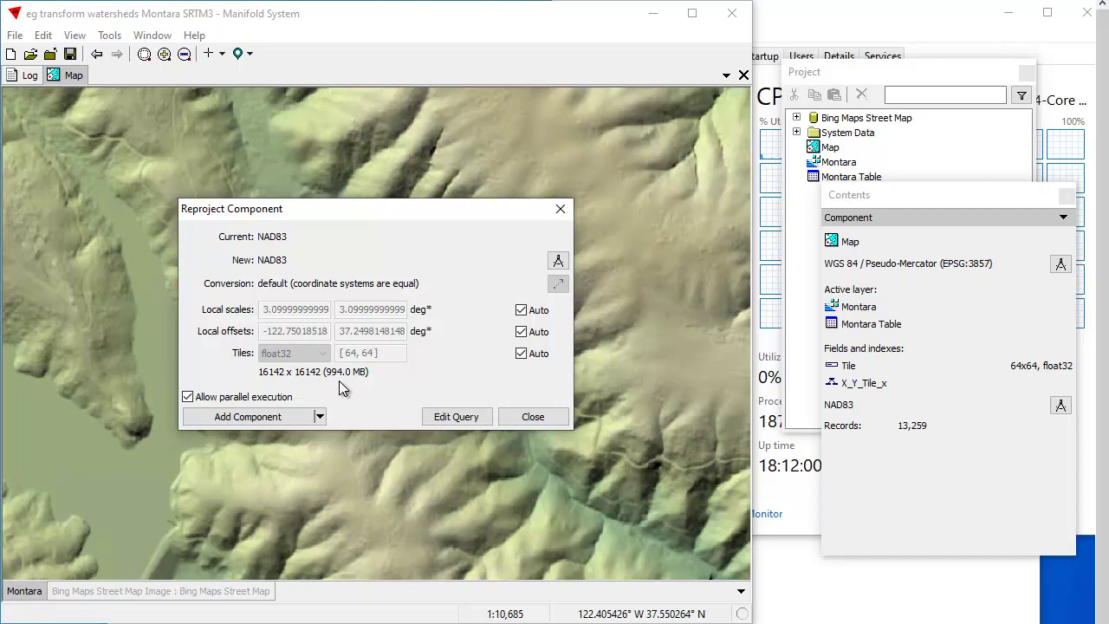
pyautogui.click(531, 418)
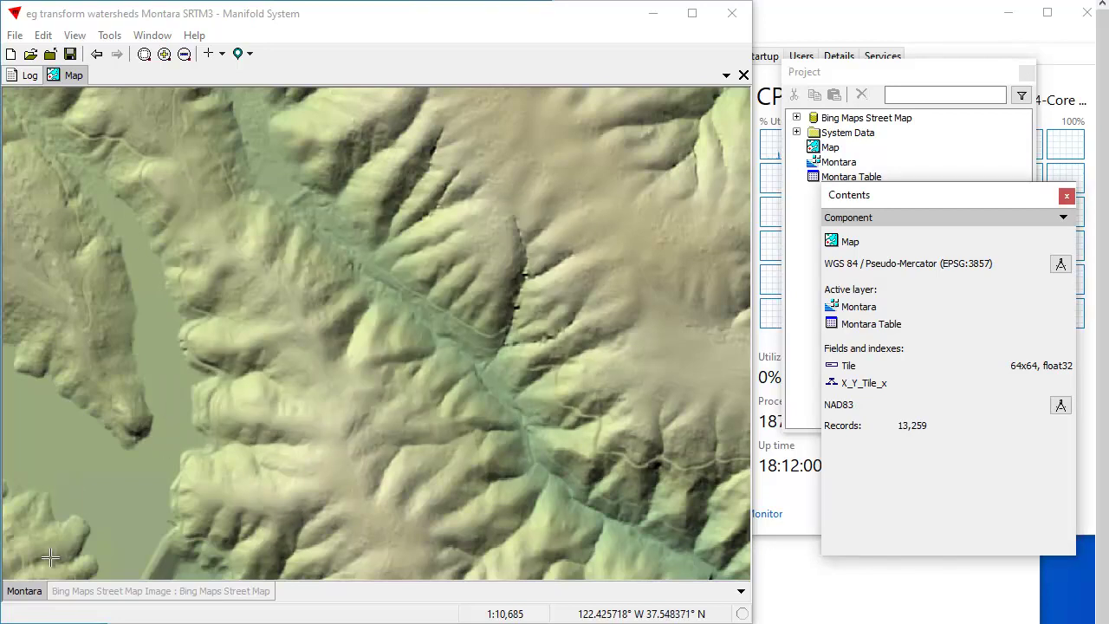
# Zoom to the full Montara raster, go back to the valley close-up, nudge left, and zoom out to 1:13,356
pyautogui.doubleClick(35, 595)
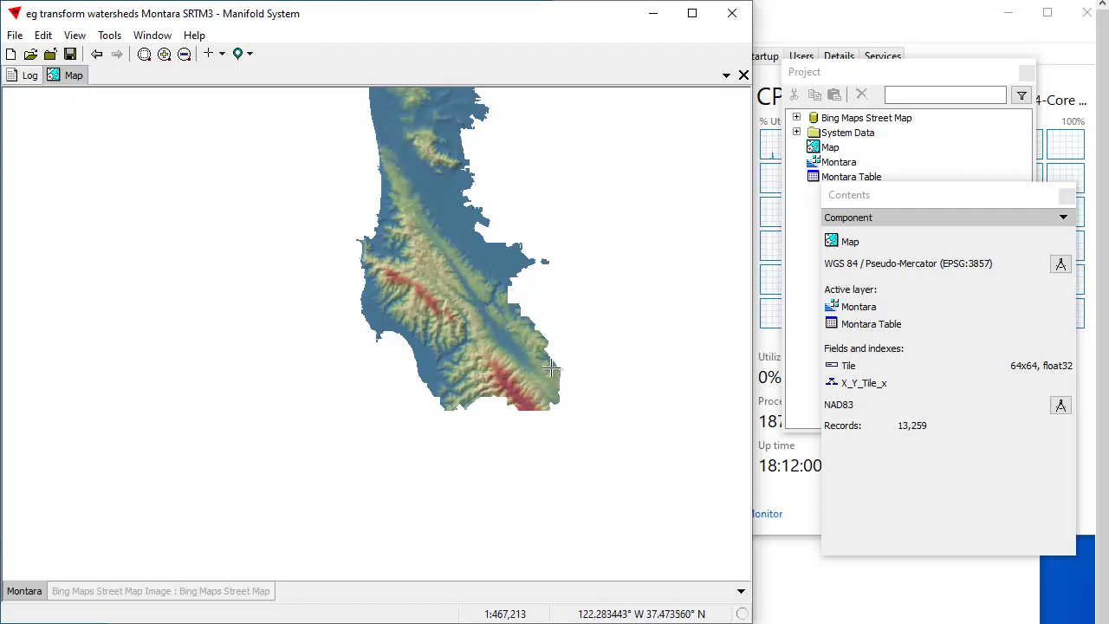
pyautogui.click(97, 55)
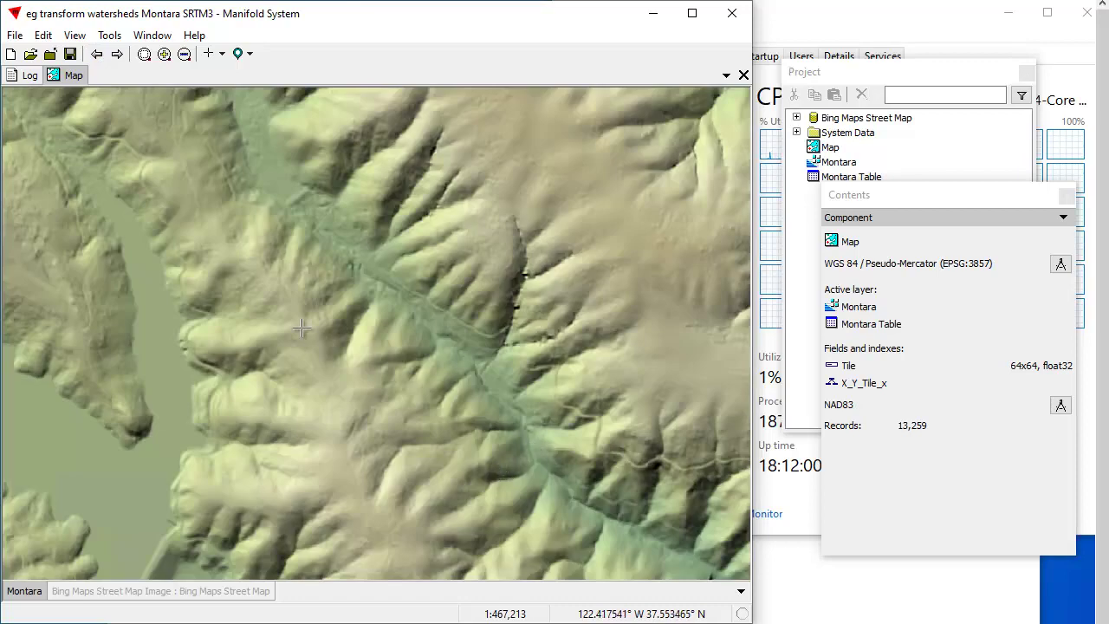
pyautogui.moveTo(490, 457); pyautogui.dragTo(426, 471)
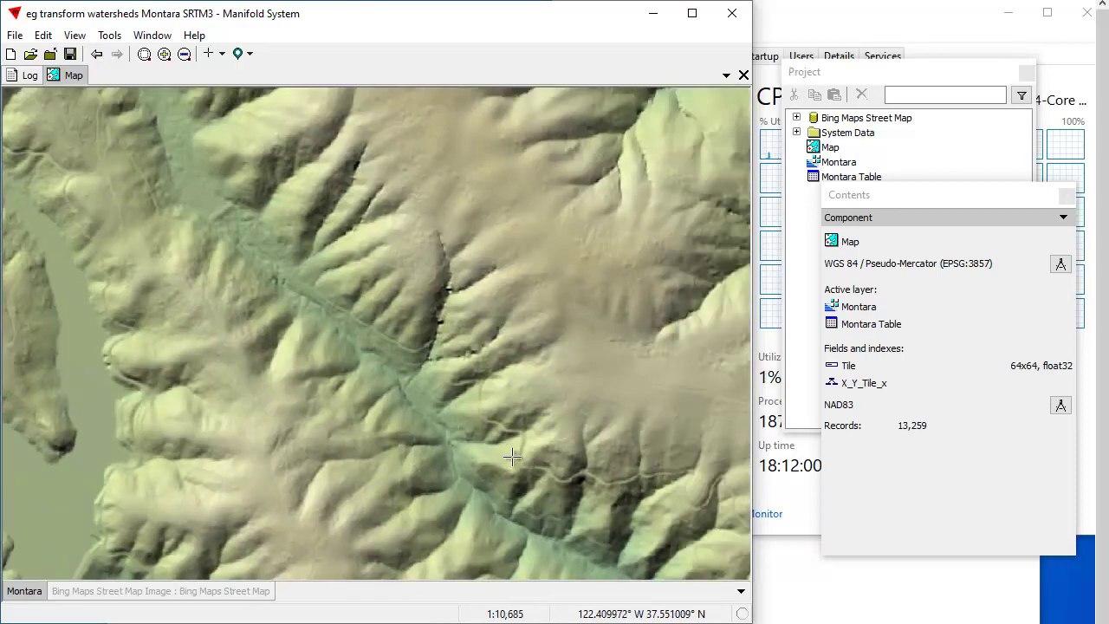
pyautogui.scroll(-1, 532, 442)
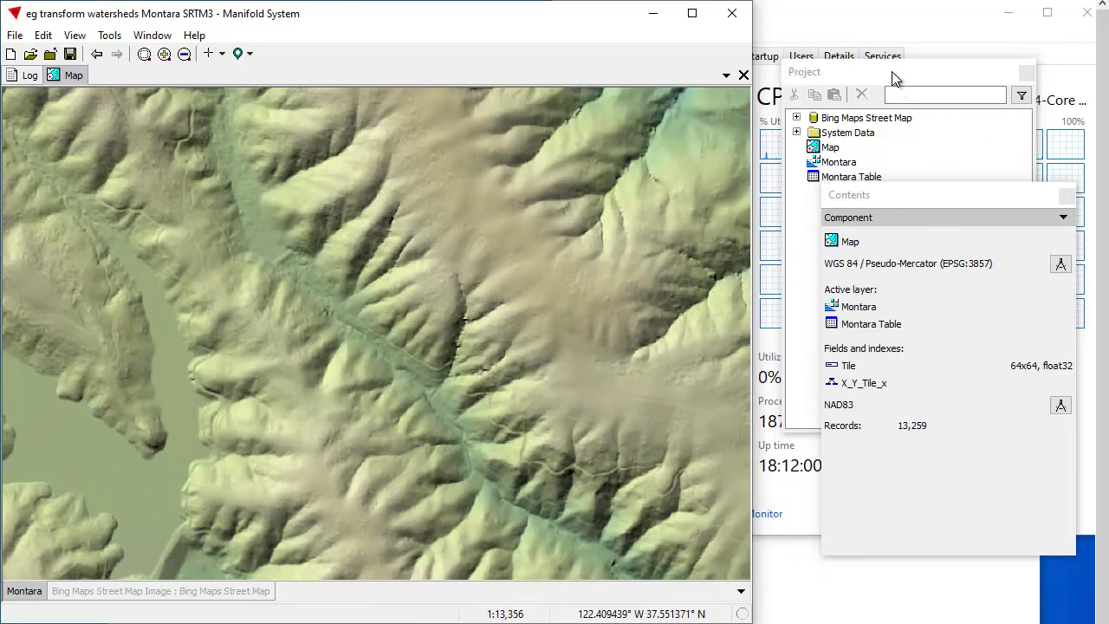
# Place Contents over the map, show Transform templates for the Tile field, and start filtering by 'w'
pyautogui.moveTo(871, 78); pyautogui.dragTo(866, 604)
pyautogui.moveTo(918, 205); pyautogui.dragTo(562, 101)
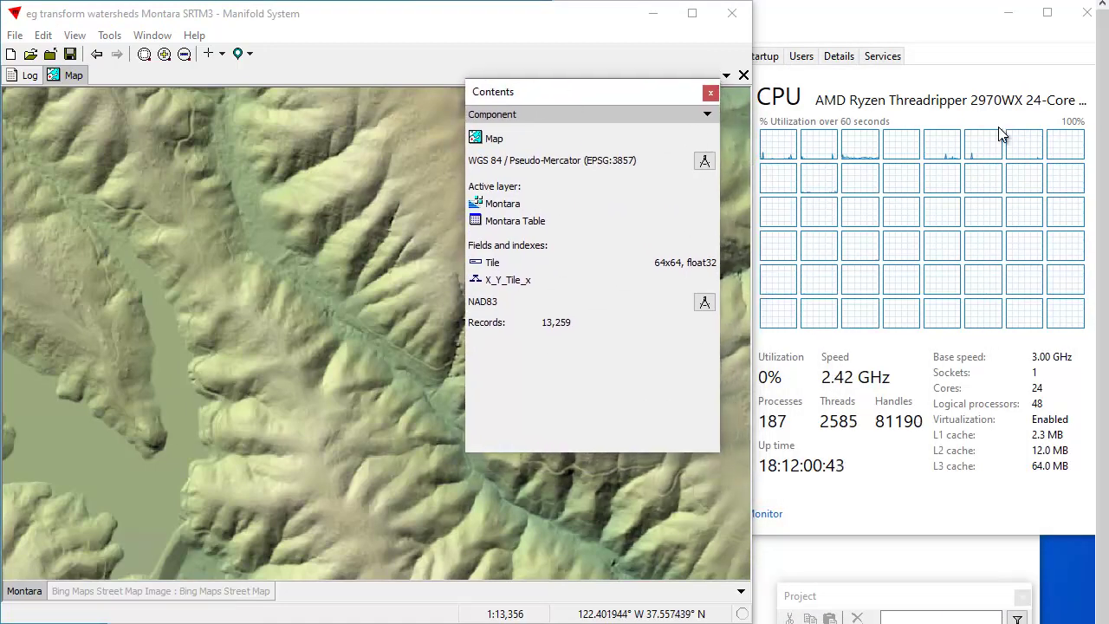
pyautogui.click(706, 118)
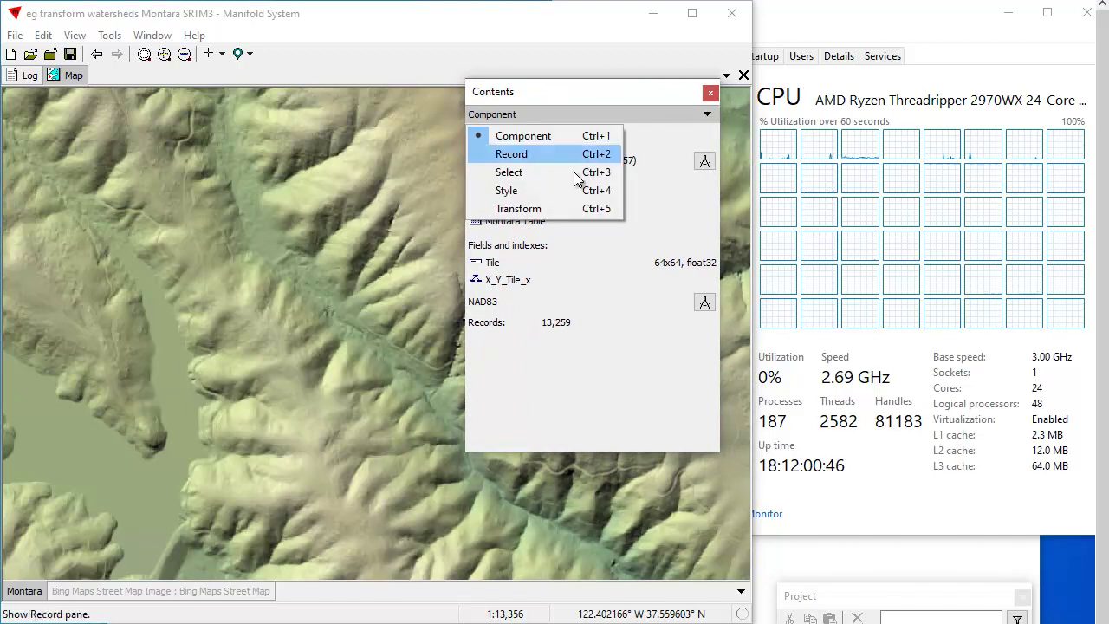
pyautogui.click(530, 209)
pyautogui.moveTo(707, 227)
pyautogui.mouseDown()
pyautogui.moveTo(713, 234)
pyautogui.moveTo(705, 225)
pyautogui.mouseUp()
pyautogui.click(640, 181)
pyautogui.write('water')
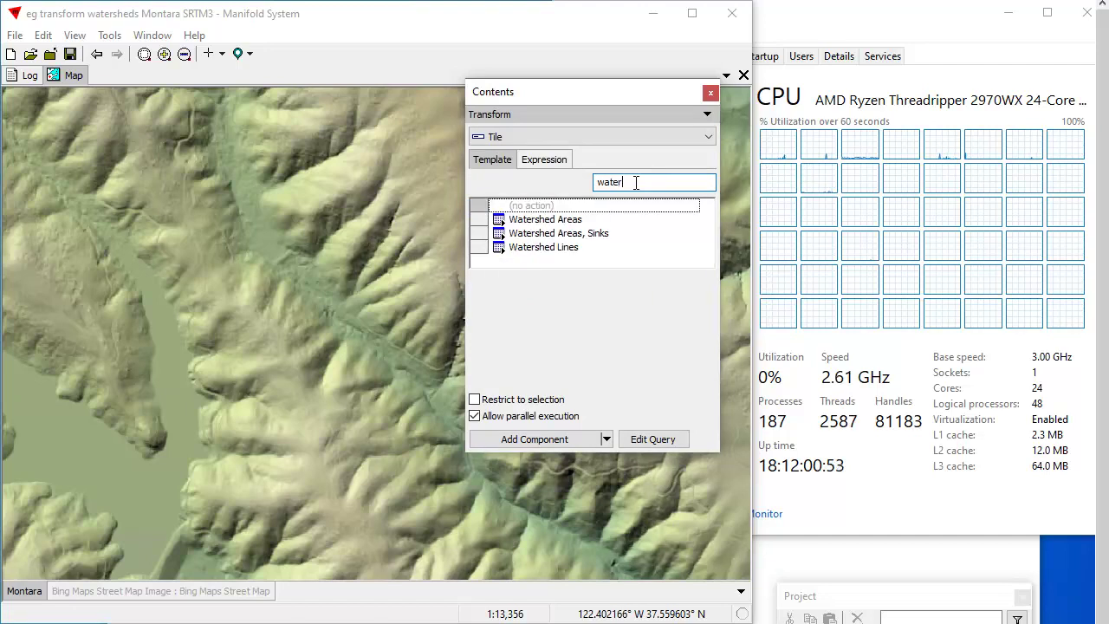
# Choose the Watershed Areas template and change Min flow from 100 to 500
pyautogui.click(555, 224)
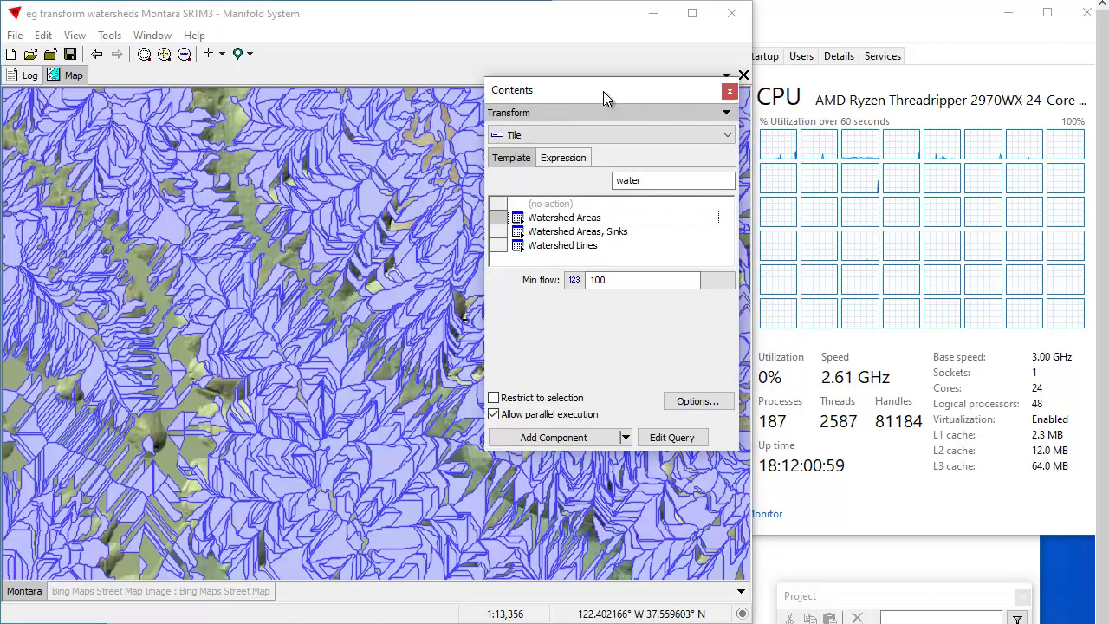
pyautogui.moveTo(603, 91); pyautogui.dragTo(594, 96)
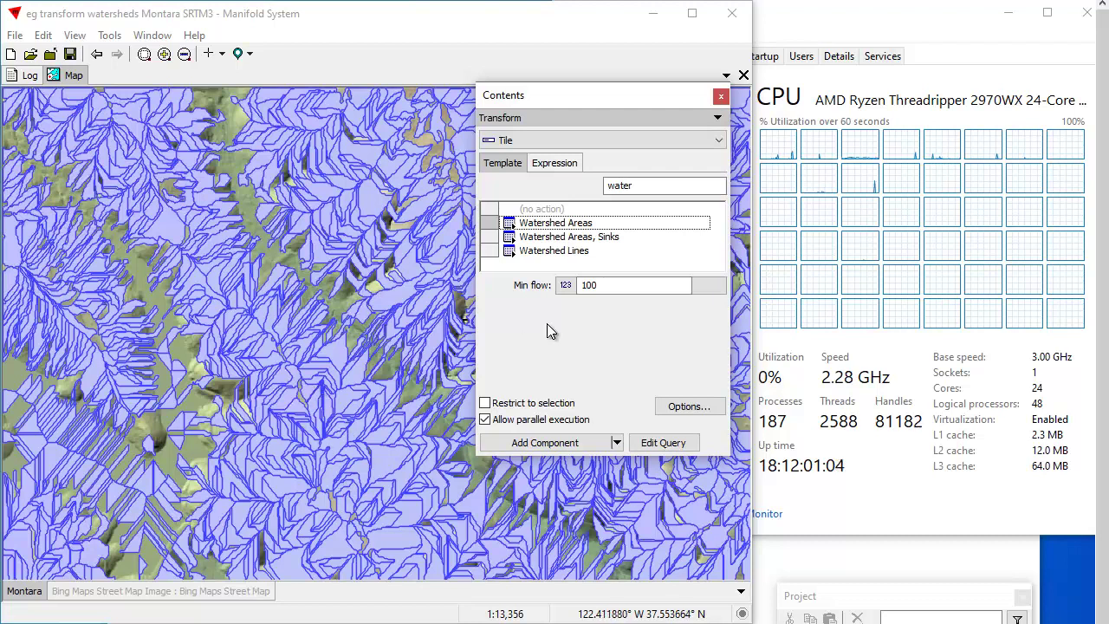
pyautogui.moveTo(589, 285); pyautogui.dragTo(580, 285)
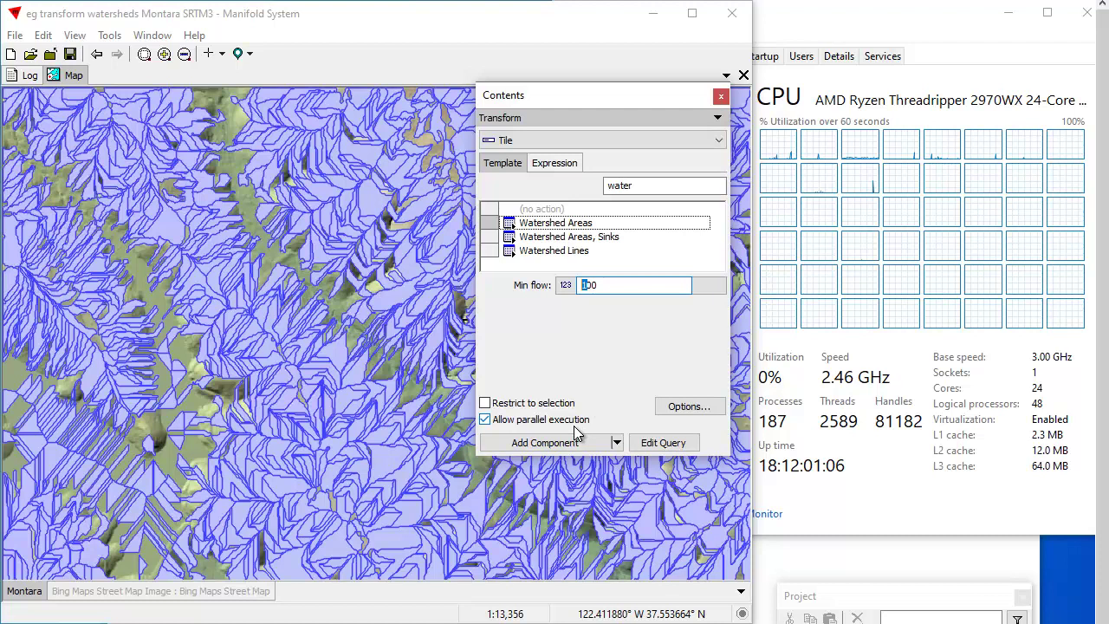
pyautogui.write('5')
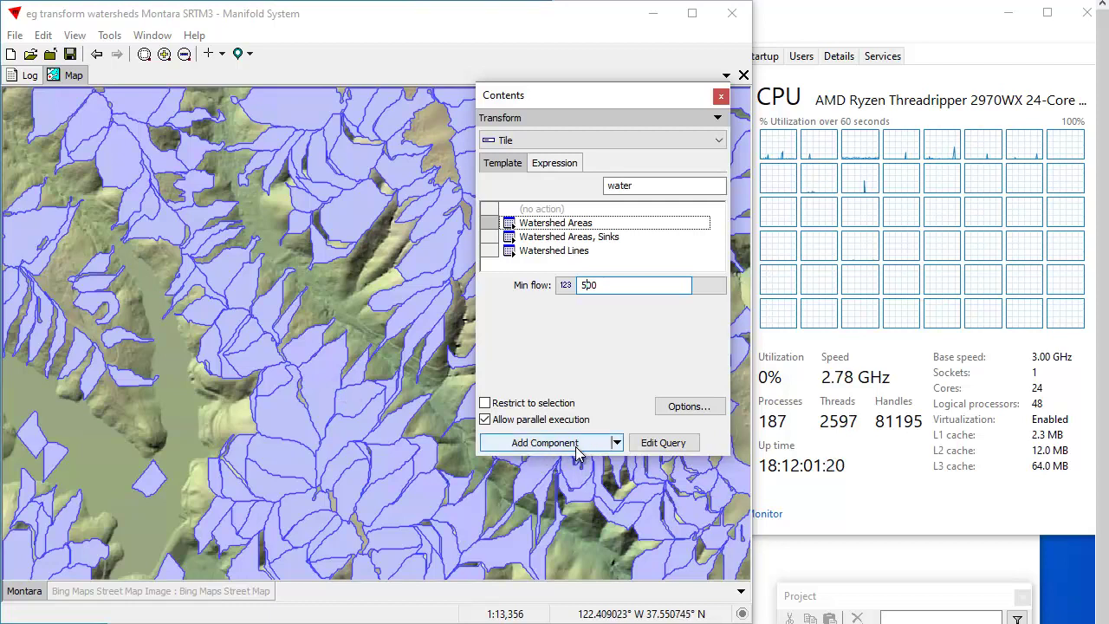
# Run Watershed Areas with Add Component, moving the progress window aside while it processes
pyautogui.click(575, 447)
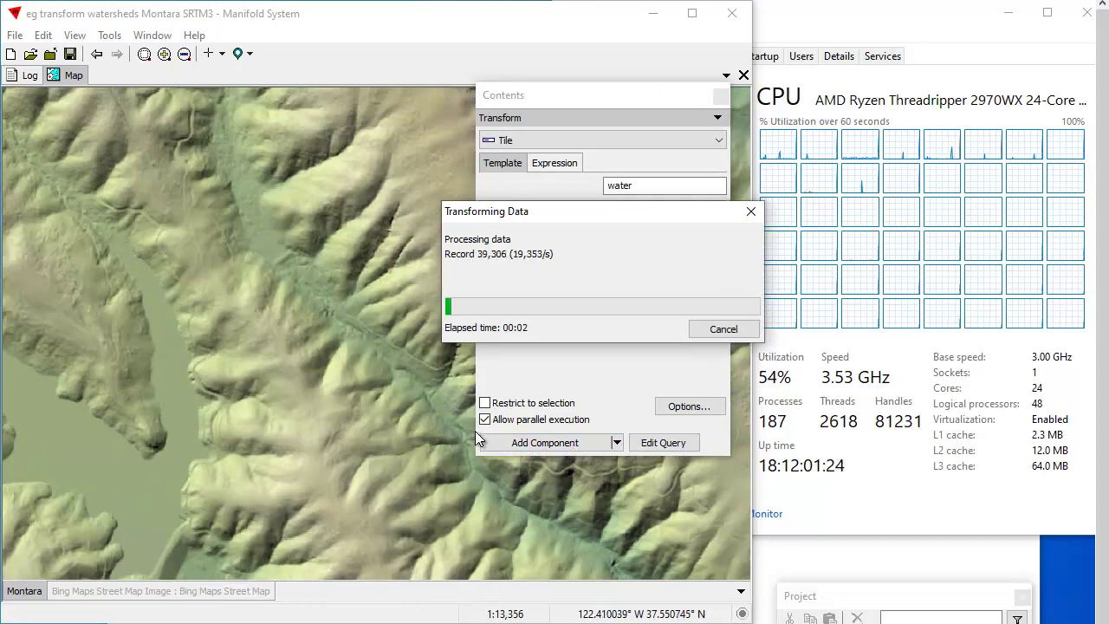
pyautogui.moveTo(629, 217); pyautogui.dragTo(557, 207)
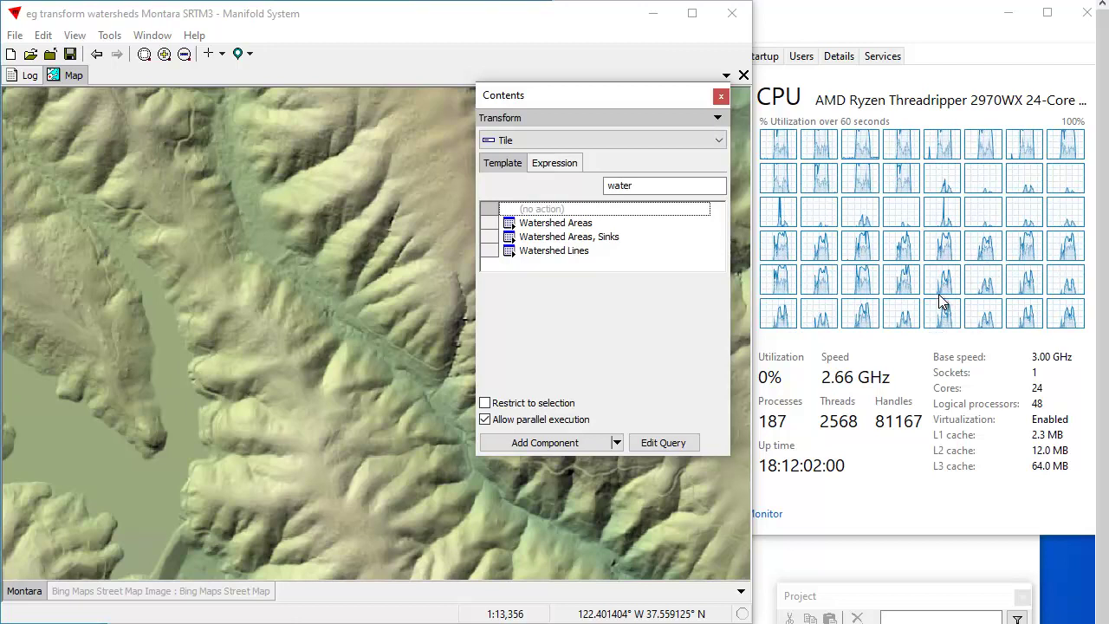
# Add the Montara Table Watershed Areas Drawing to the map from the Project pane
pyautogui.moveTo(629, 94); pyautogui.dragTo(947, 144)
pyautogui.click(905, 604)
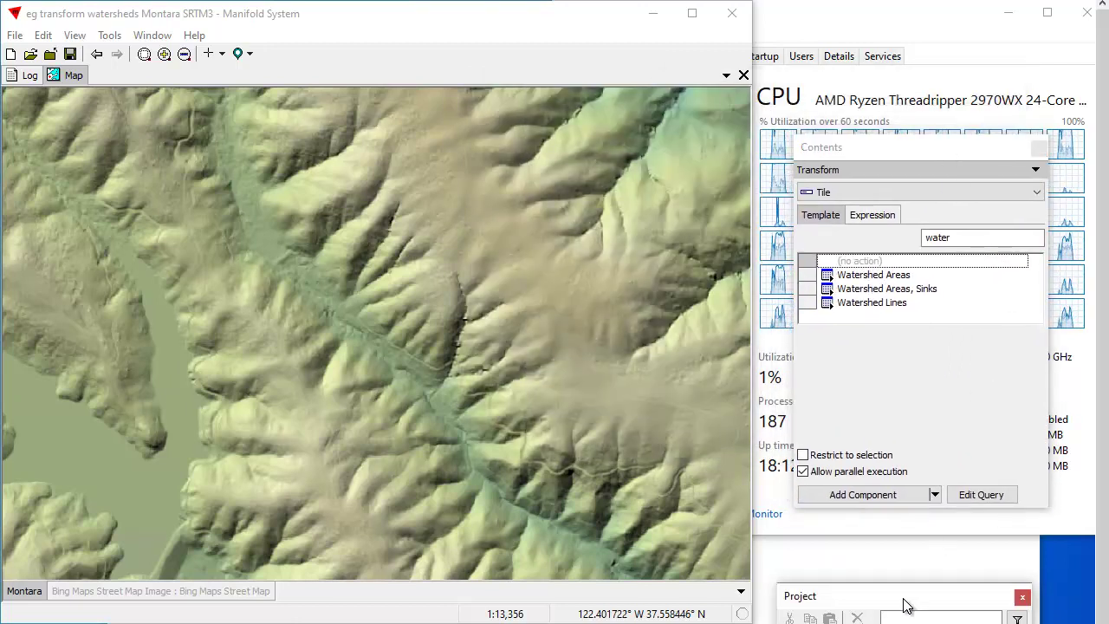
pyautogui.moveTo(903, 602); pyautogui.dragTo(894, 229)
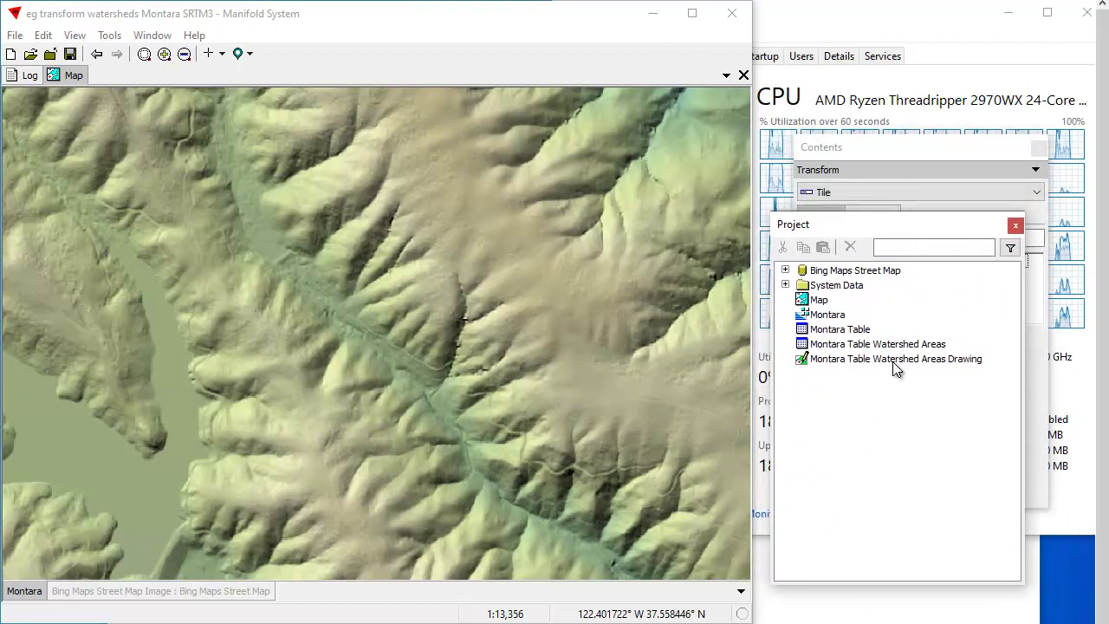
pyautogui.moveTo(895, 360); pyautogui.dragTo(511, 373)
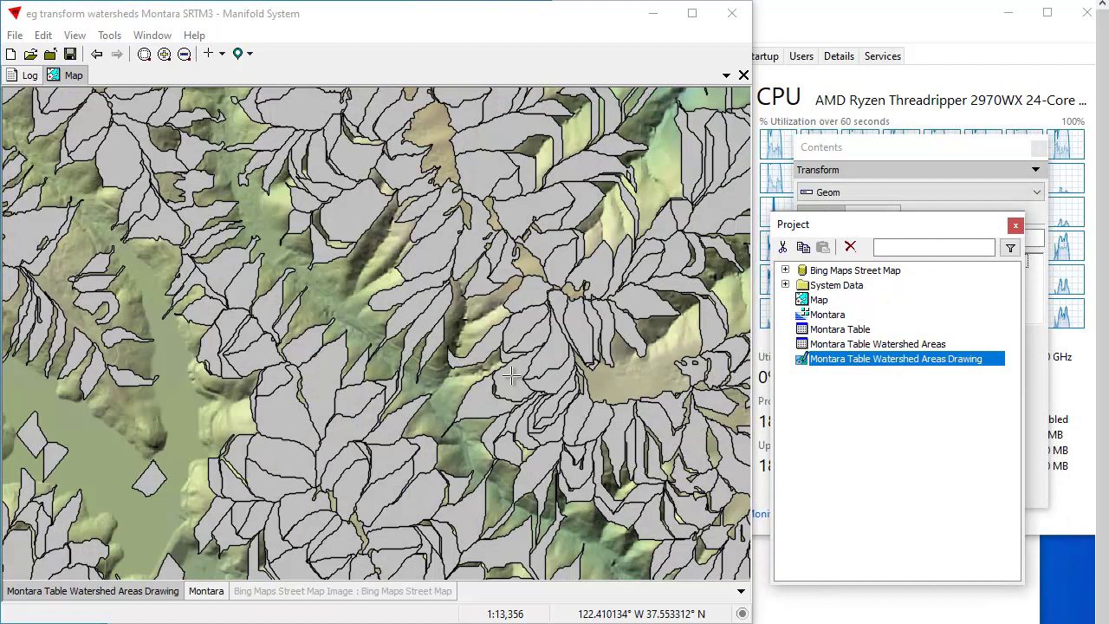
# Zoom out and back in over the grey watershed polygons, then show the session Log
pyautogui.scroll(-5, 382, 336)
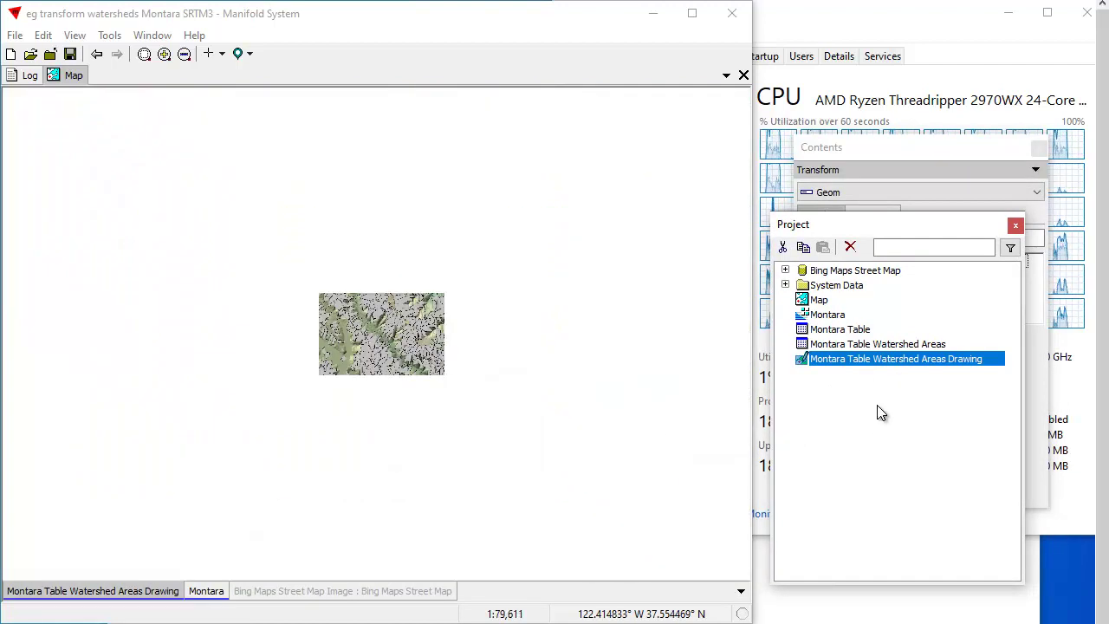
pyautogui.scroll(-3, 402, 370)
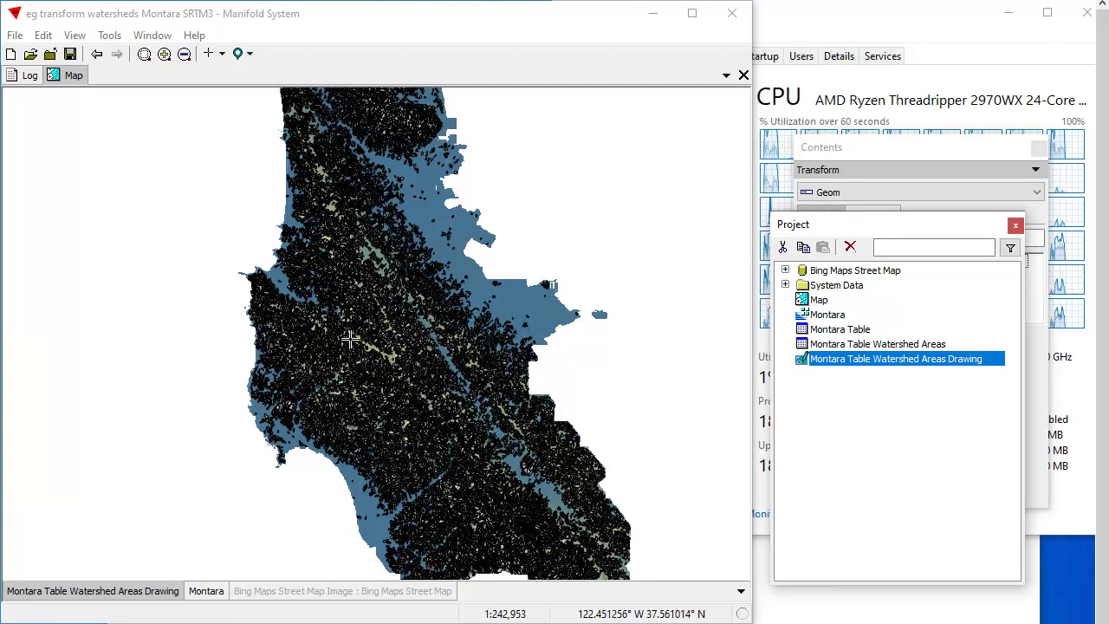
pyautogui.click(349, 337)
pyautogui.scroll(5, 349, 338)
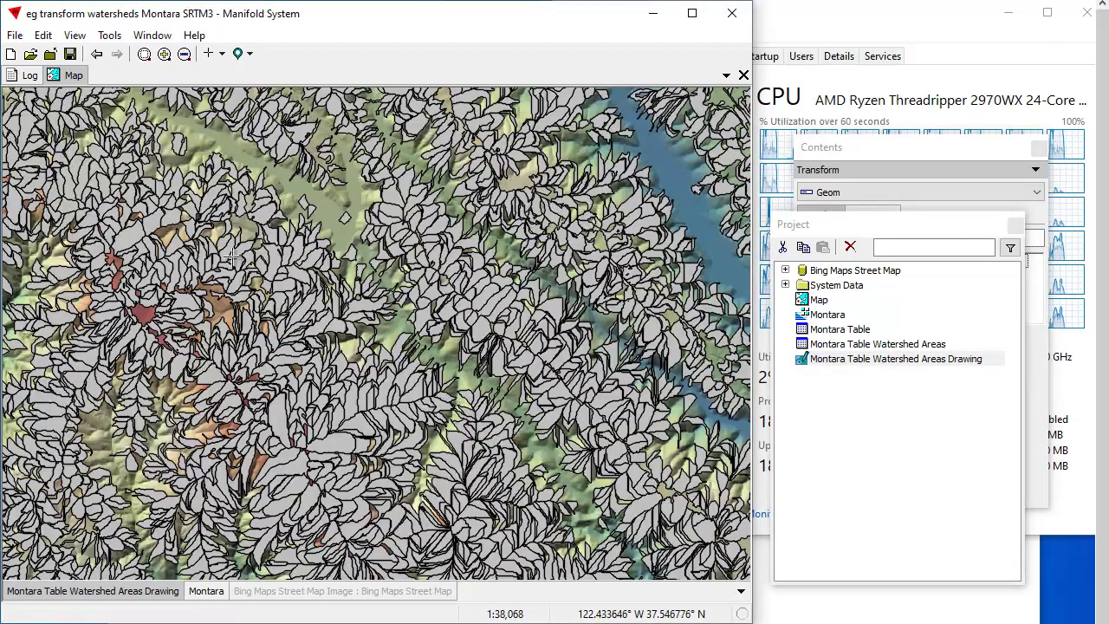
pyautogui.click(29, 75)
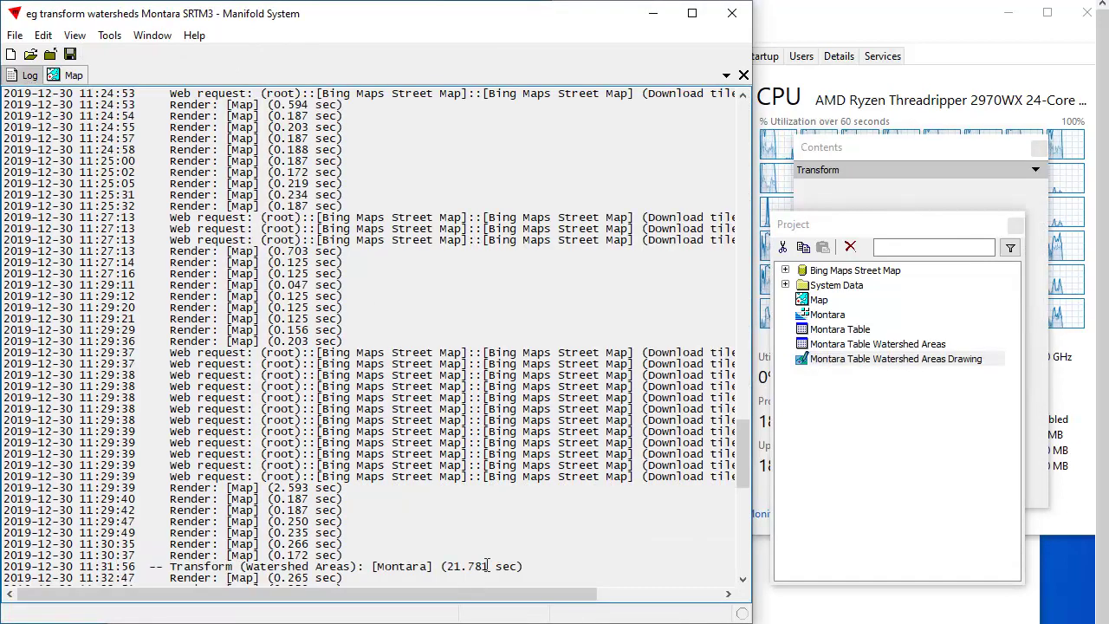
# Review the Log, open Tools > Options and cancel without changes, then return to the map
pyautogui.moveTo(744, 451); pyautogui.dragTo(768, 595)
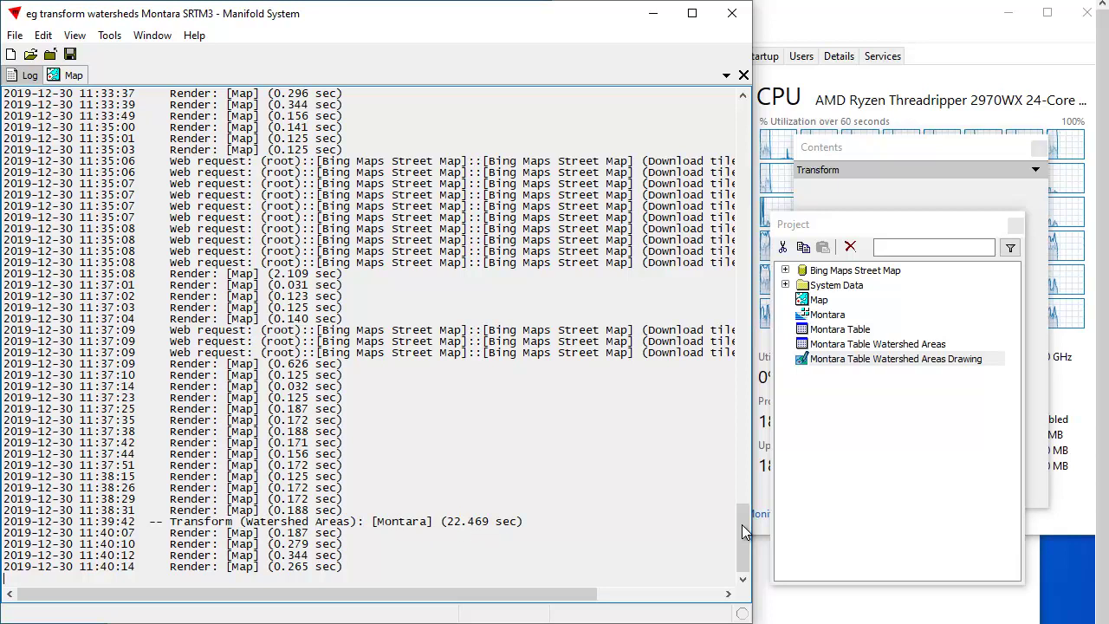
pyautogui.moveTo(747, 550); pyautogui.dragTo(745, 139)
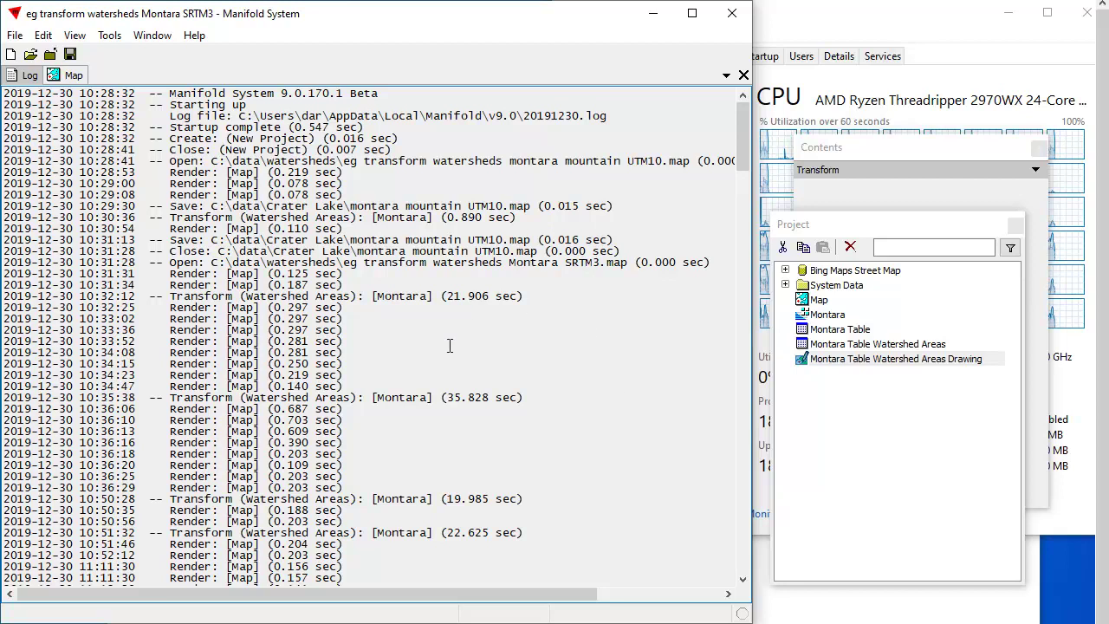
pyautogui.click(109, 36)
pyautogui.click(144, 118)
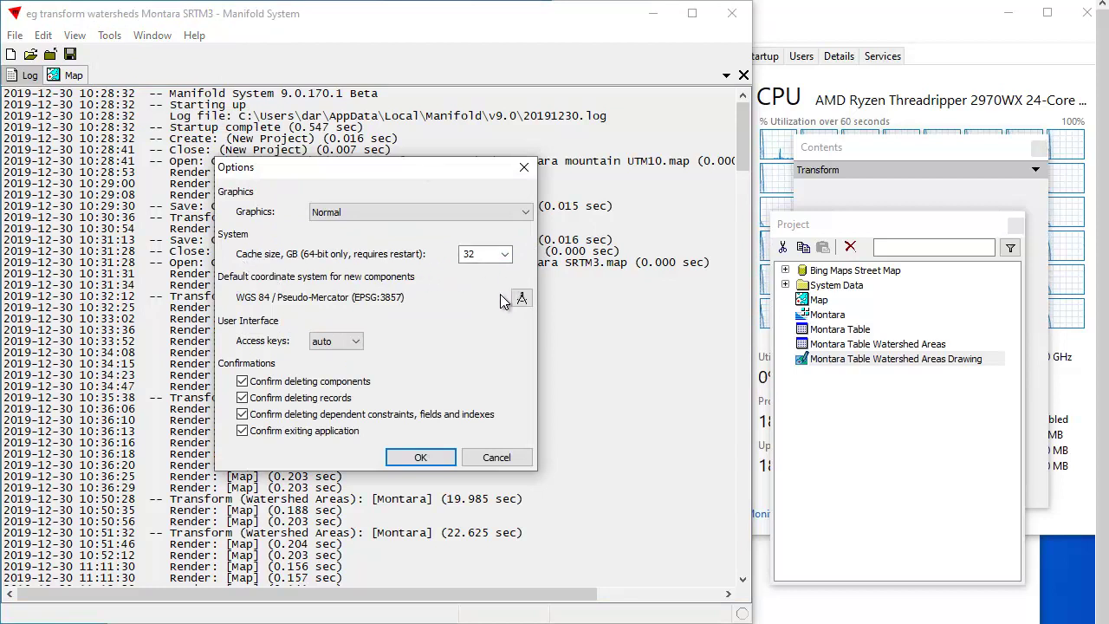
pyautogui.click(511, 459)
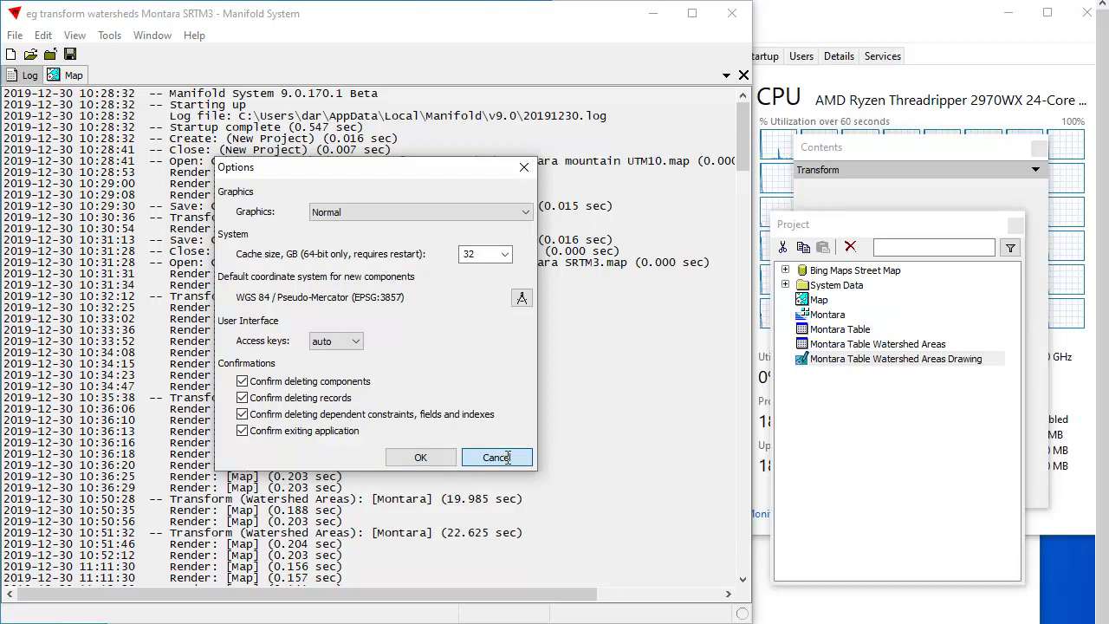
pyautogui.click(67, 75)
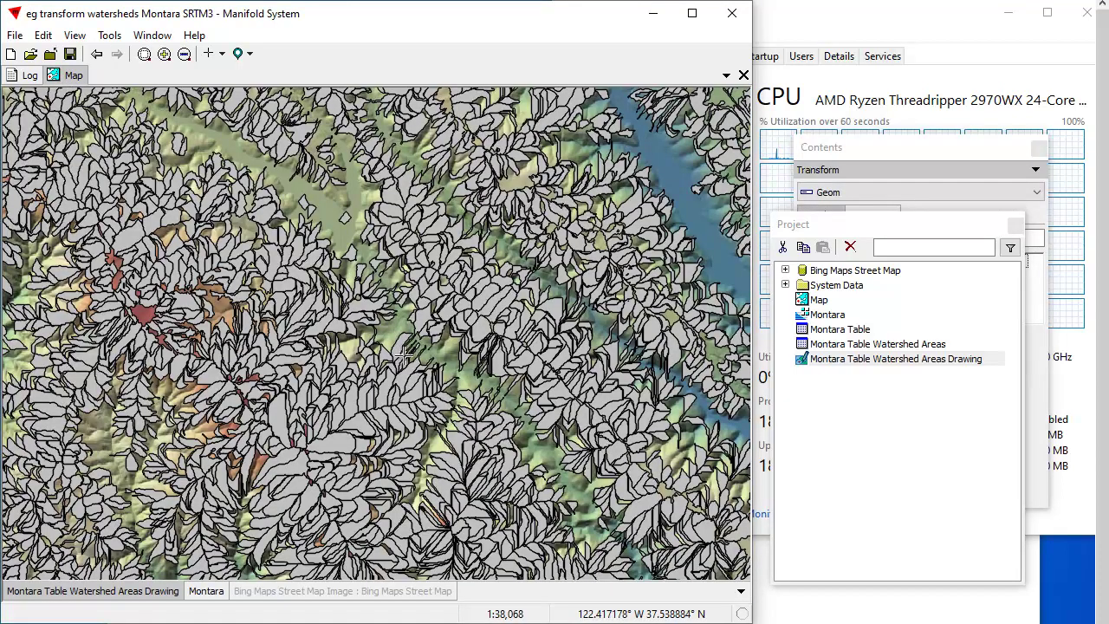
# Zoom out the map, bring the Contents panel in front of Project, and make it taller
pyautogui.scroll(-1, 397, 345)
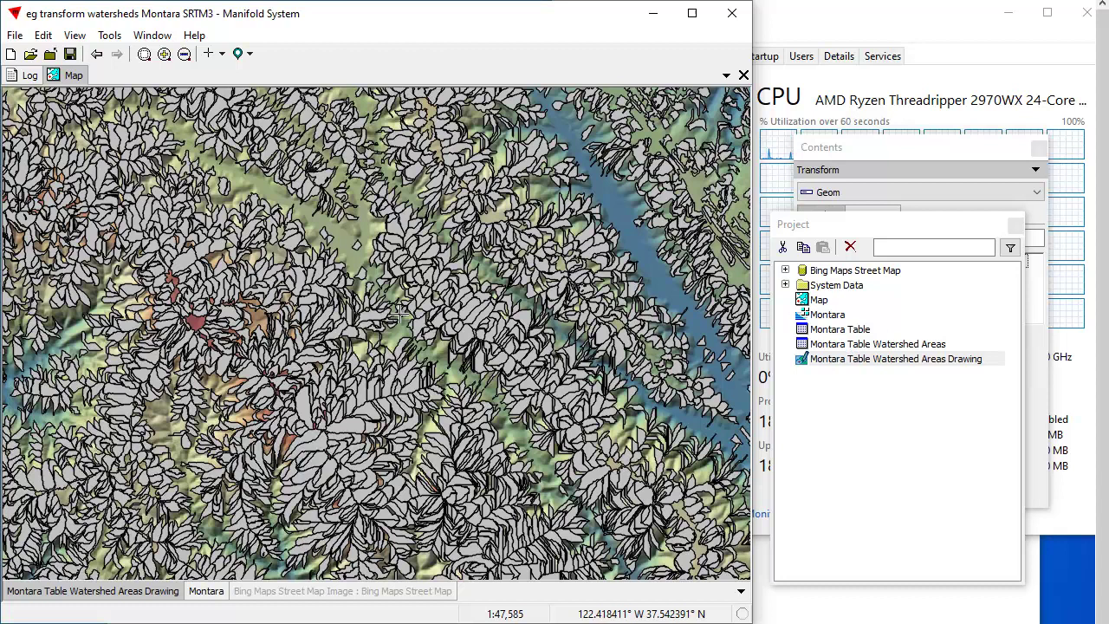
pyautogui.click(893, 149)
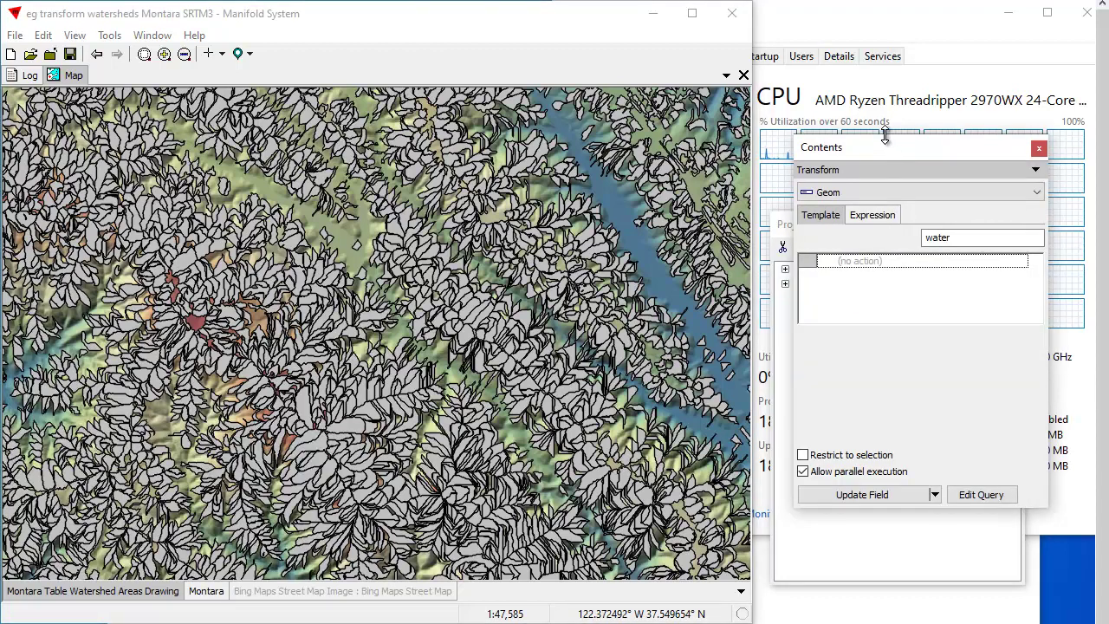
pyautogui.moveTo(882, 135); pyautogui.dragTo(875, 48)
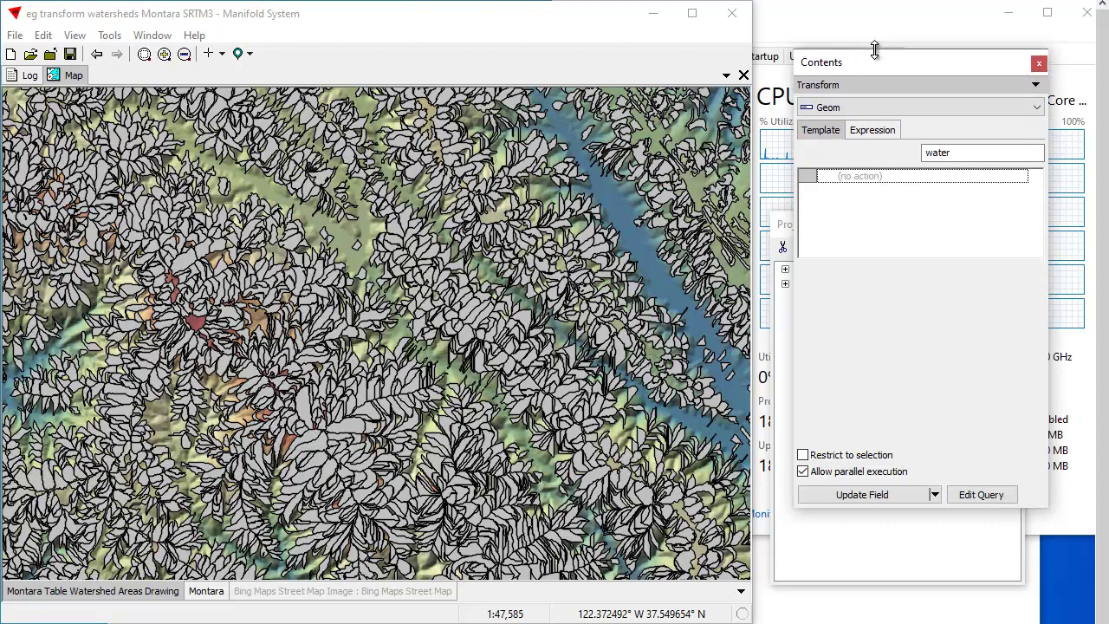
pyautogui.click(988, 86)
# Fill the watershed areas by the Value field using the Color Brewer CB Accent palette
pyautogui.click(868, 160)
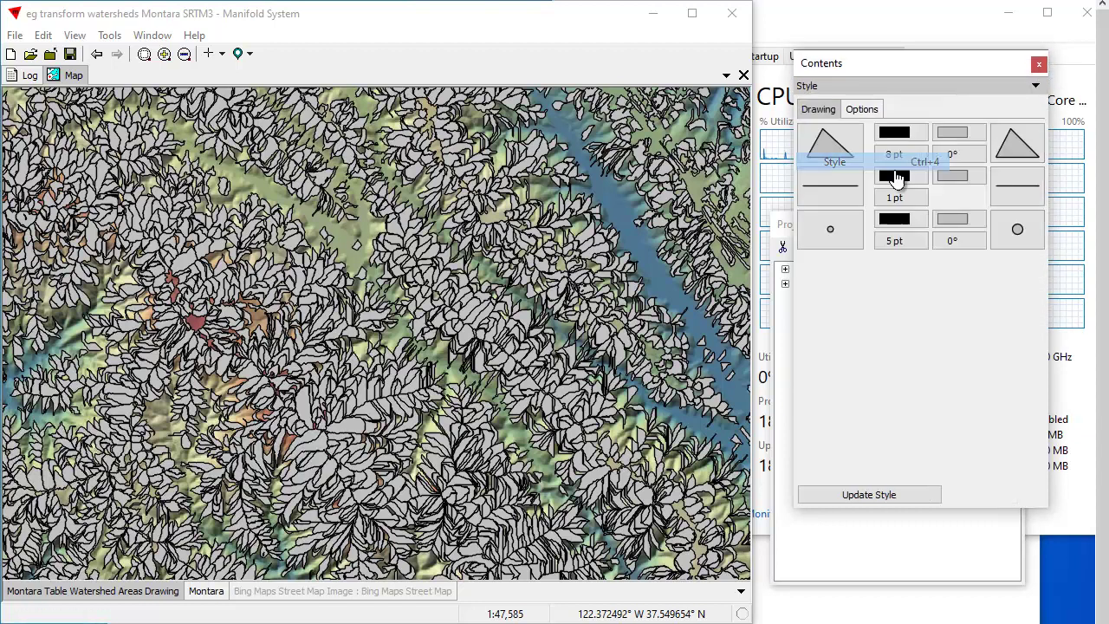
pyautogui.click(964, 135)
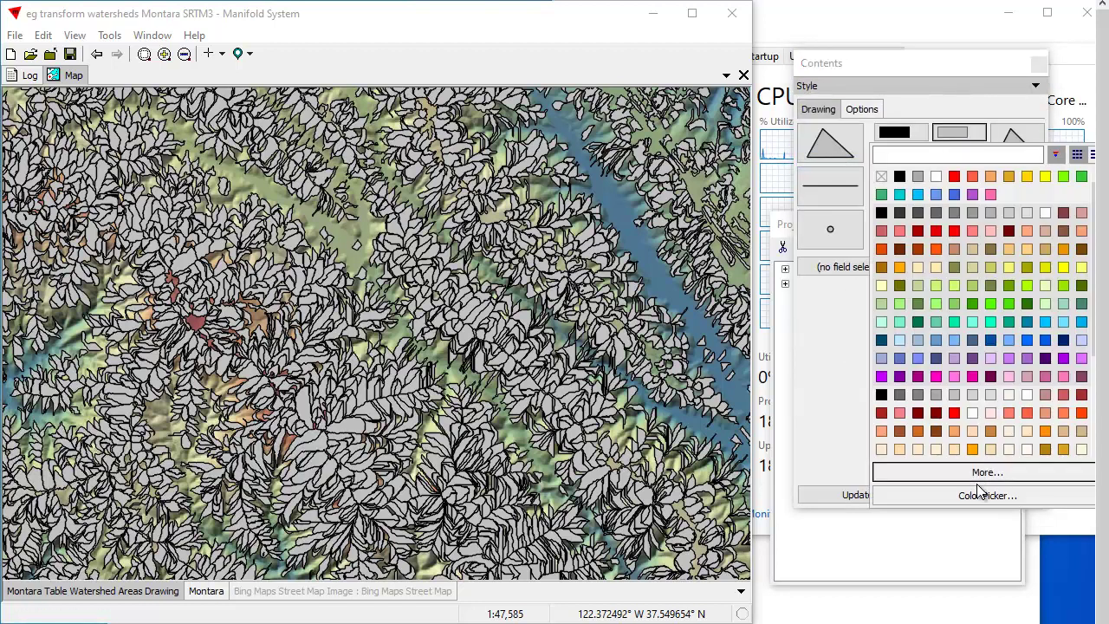
pyautogui.click(857, 268)
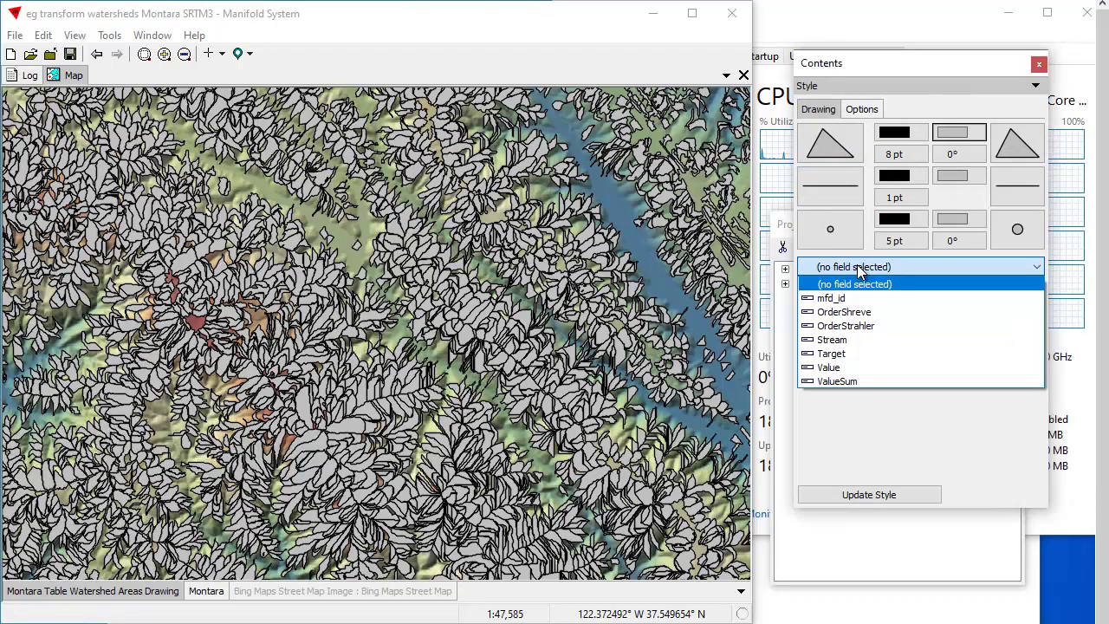
pyautogui.click(845, 368)
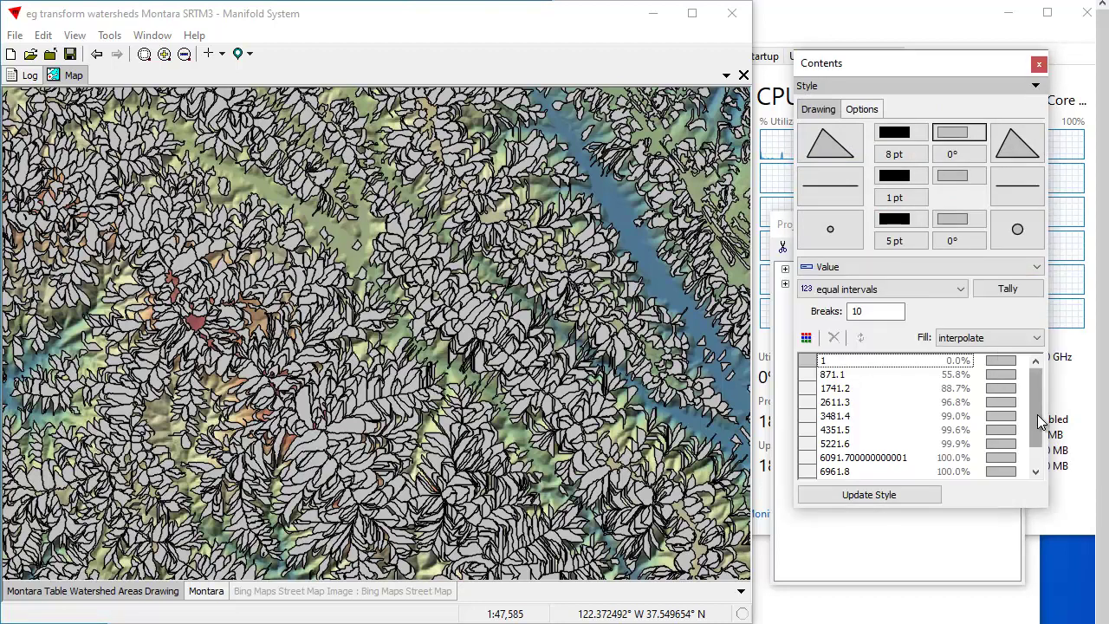
pyautogui.click(805, 337)
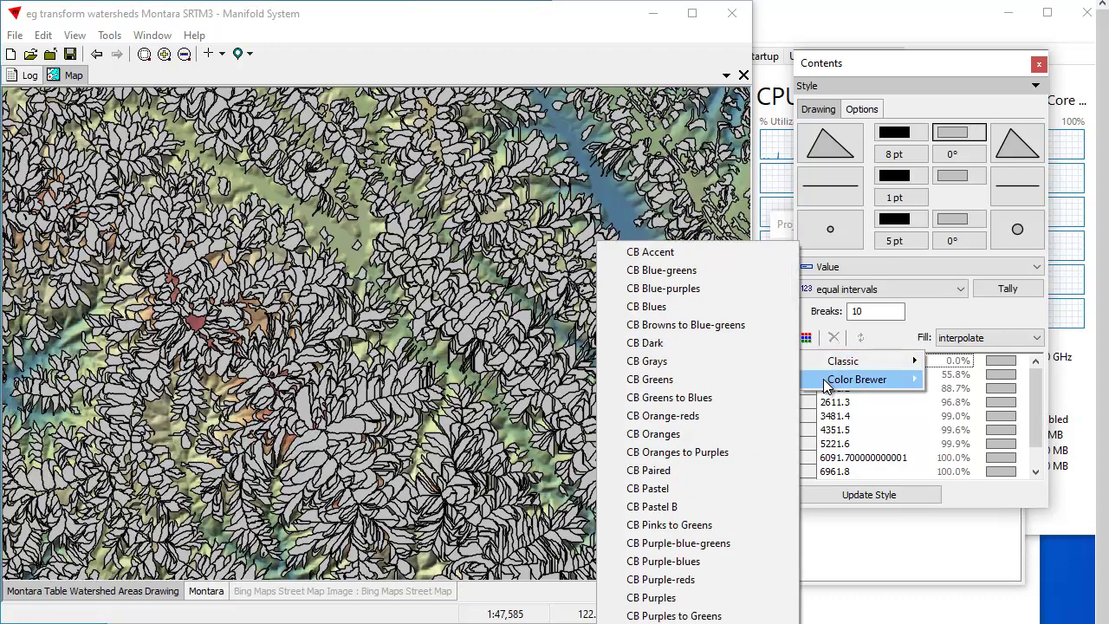
pyautogui.click(668, 252)
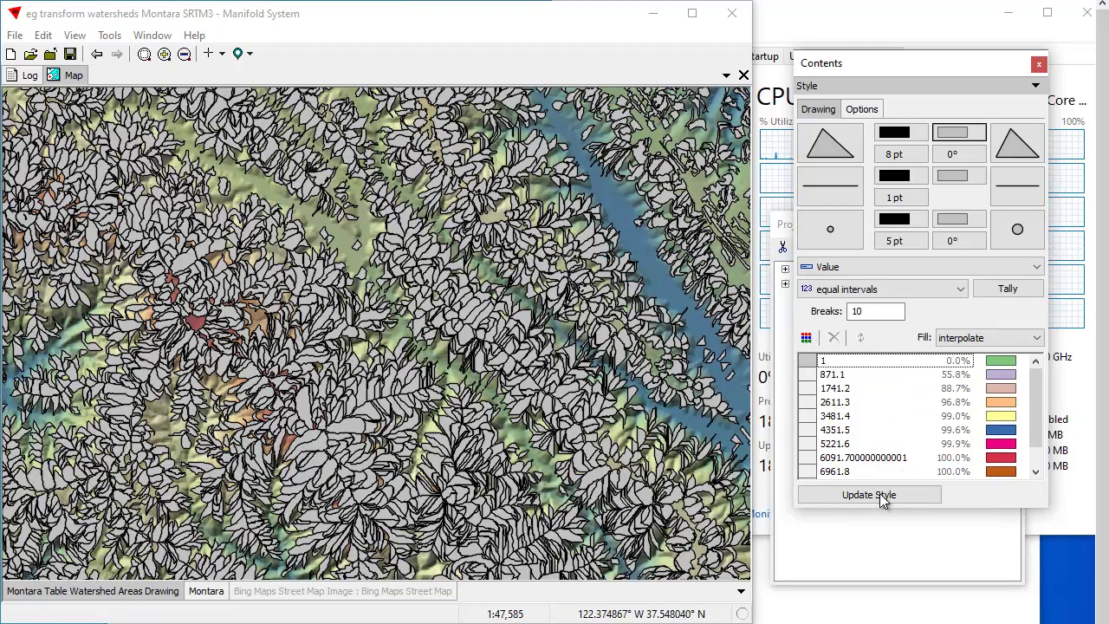
pyautogui.click(910, 500)
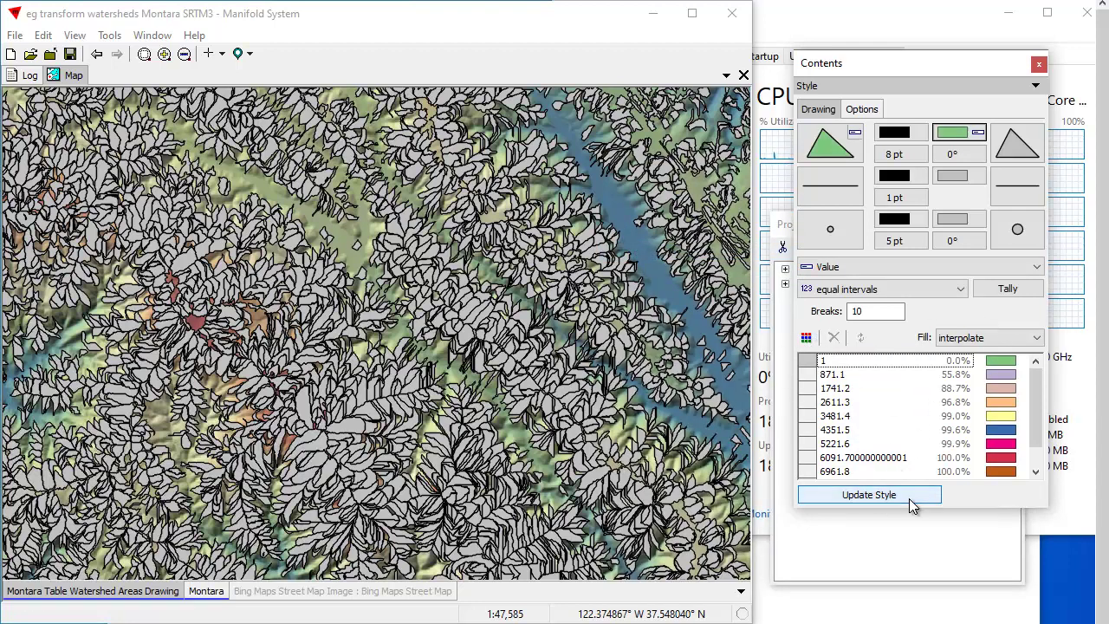
# Switch to equal count classification with 10 classes, reapply CB Accent, and update the style
pyautogui.click(961, 290)
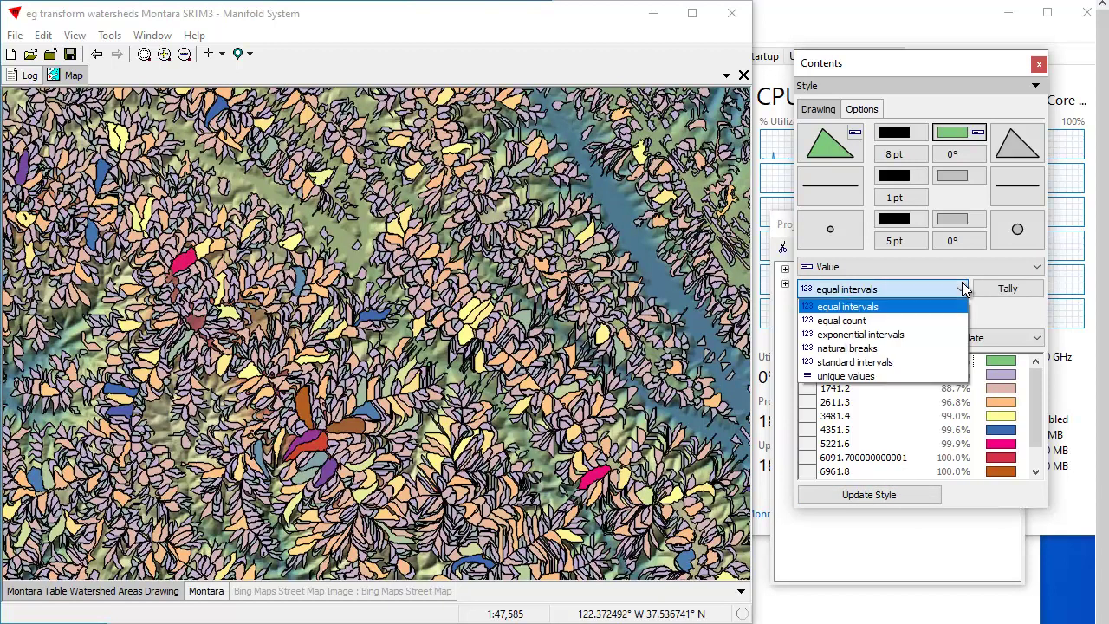
pyautogui.click(869, 322)
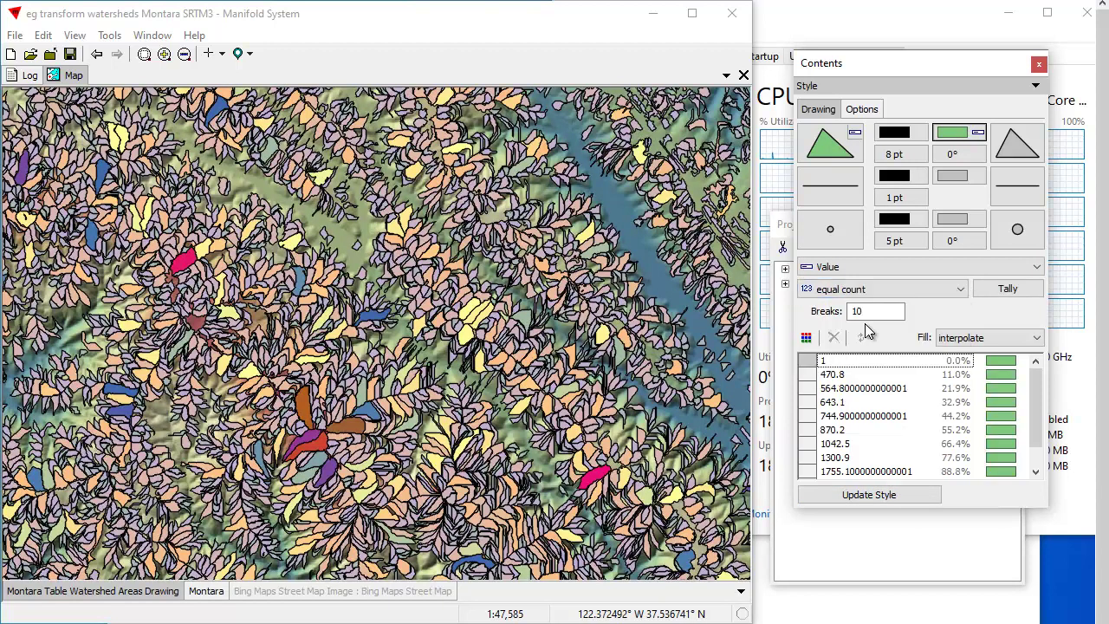
pyautogui.click(806, 337)
pyautogui.moveTo(839, 379)
pyautogui.click(676, 253)
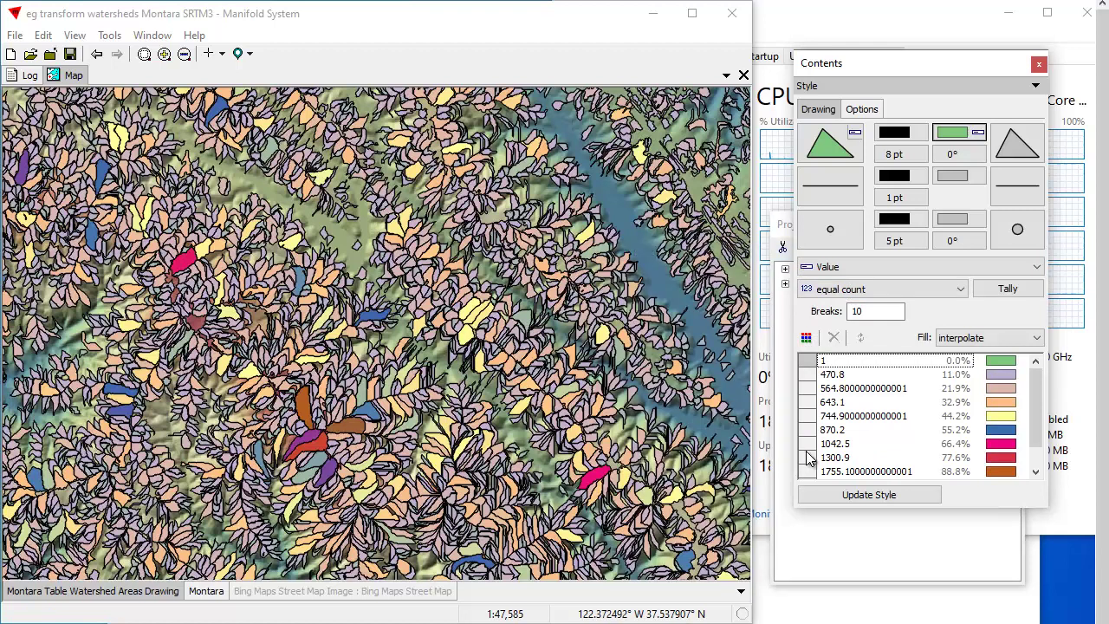
pyautogui.click(848, 494)
pyautogui.scroll(-1, 391, 342)
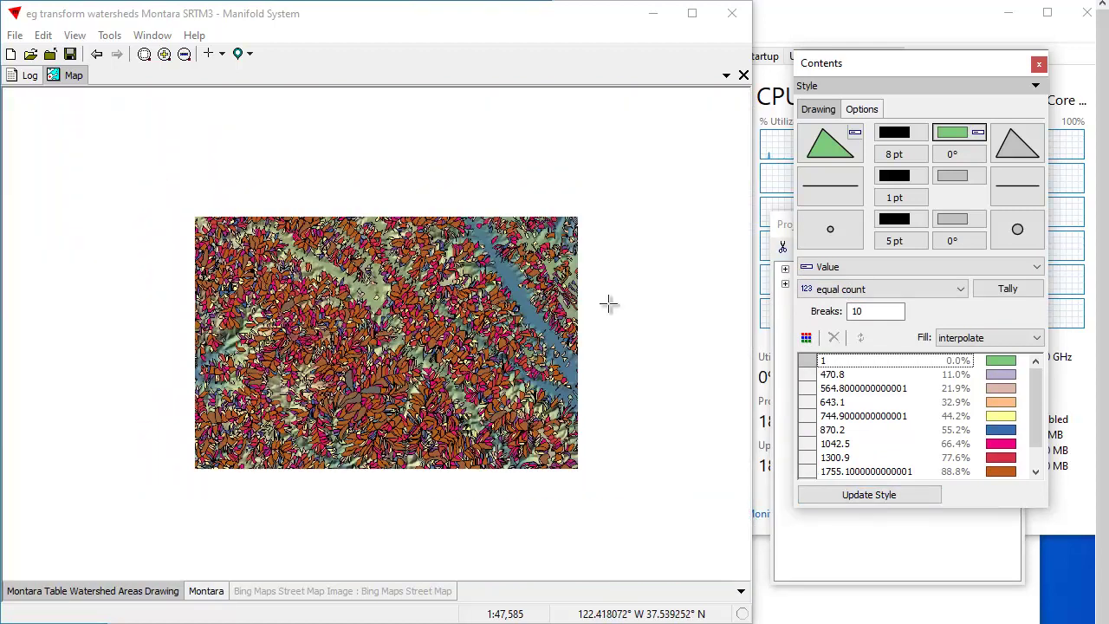
pyautogui.scroll(1, 479, 347)
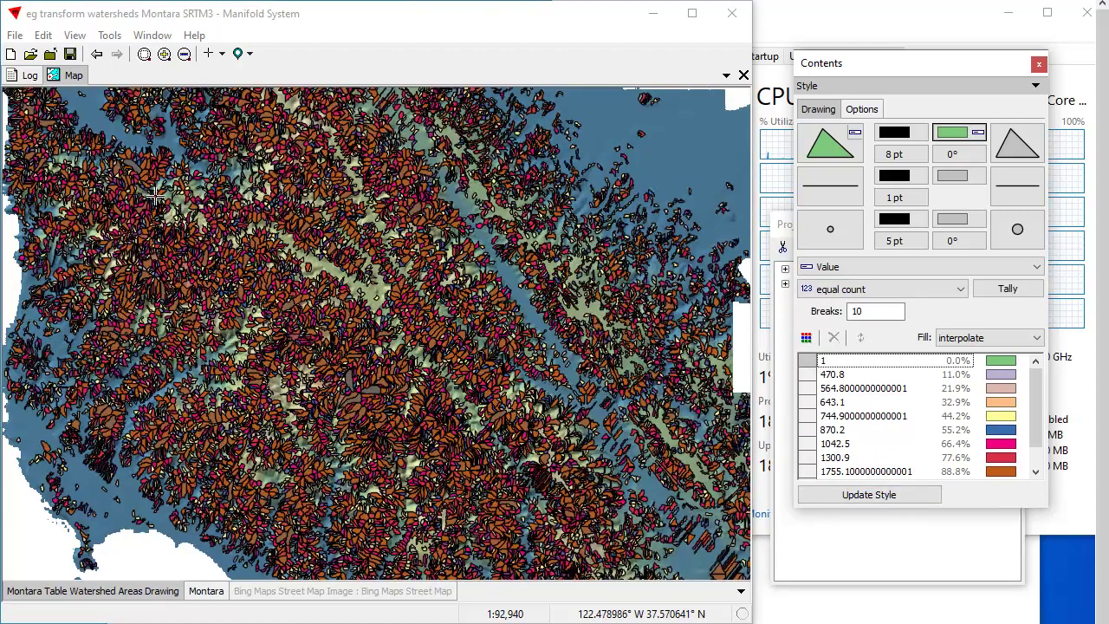
# Zoom into a watershed area, then dock the Contents and Project panels at the screen bottom
pyautogui.moveTo(154, 192); pyautogui.dragTo(476, 396)
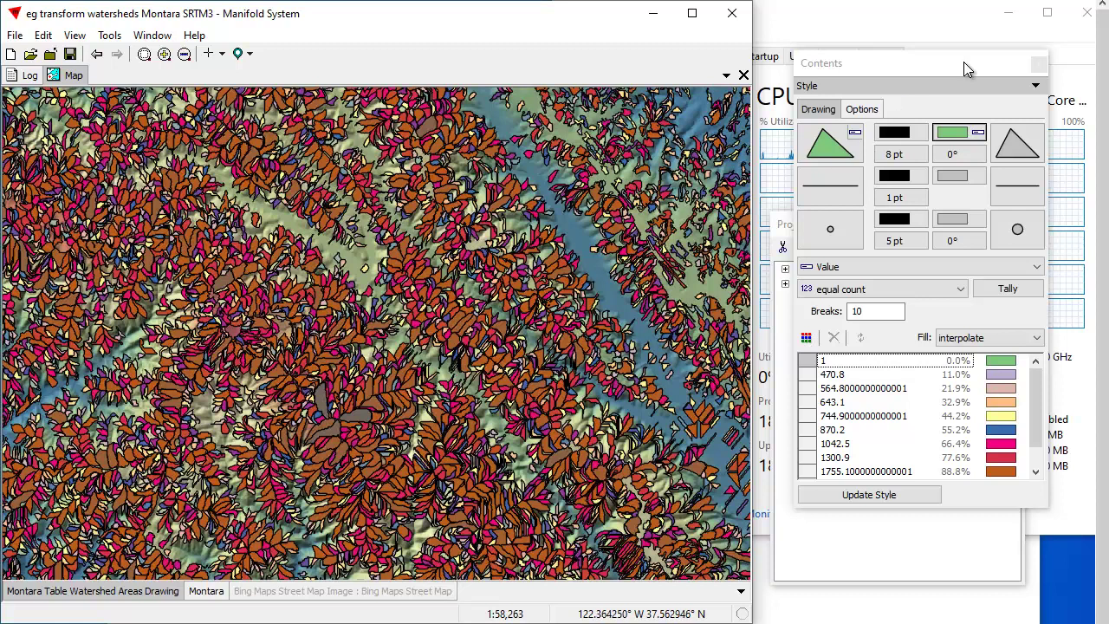
pyautogui.moveTo(923, 66); pyautogui.dragTo(721, 557)
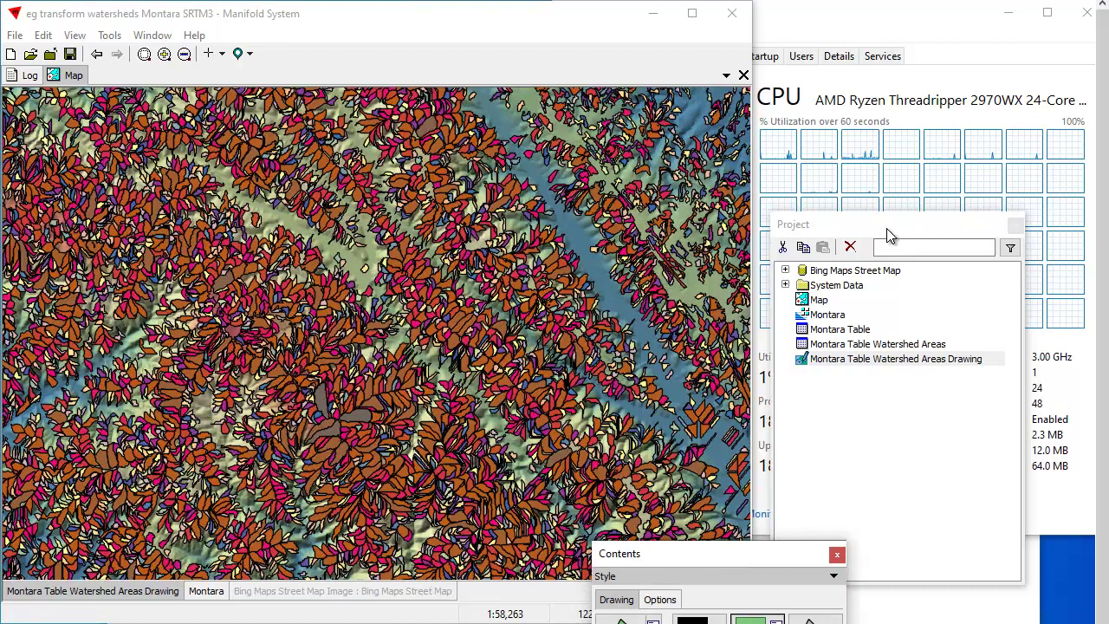
pyautogui.moveTo(853, 227); pyautogui.dragTo(892, 520)
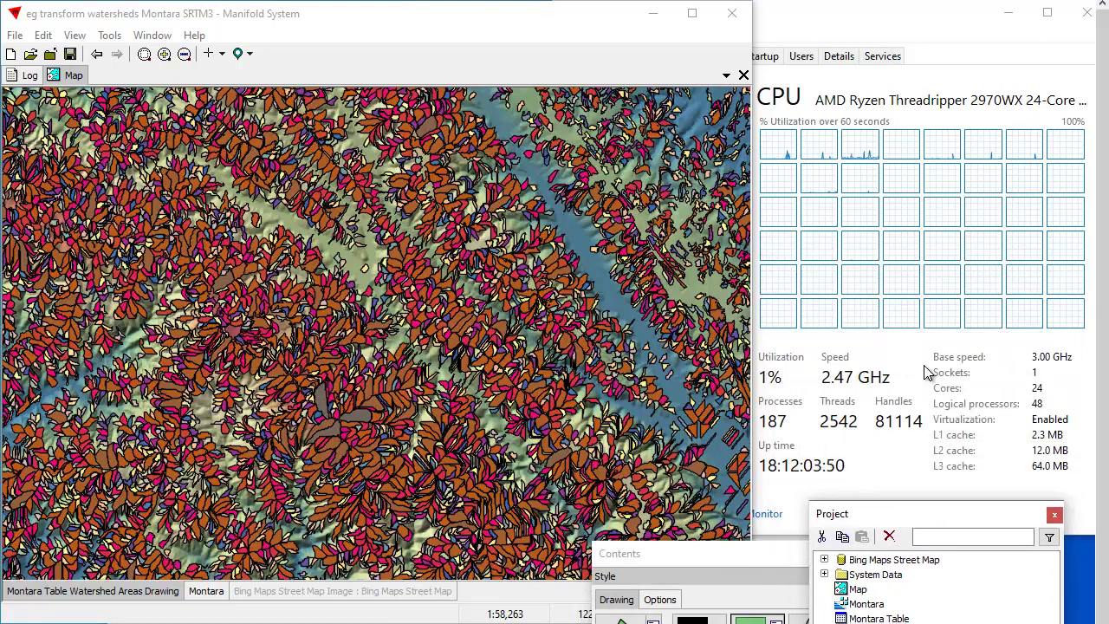